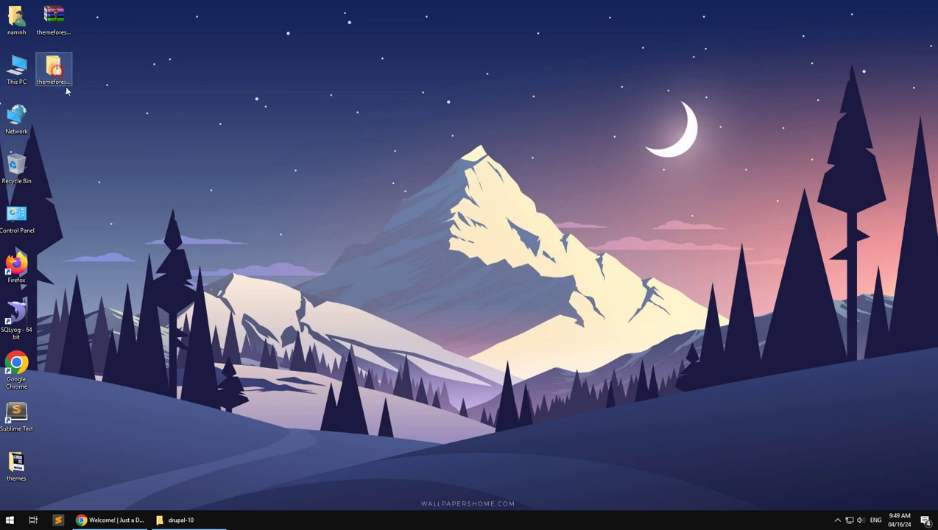
Examine the folders and ZIP archives inside the extracted Convis theme package
drag(493, 155, 216, 128)
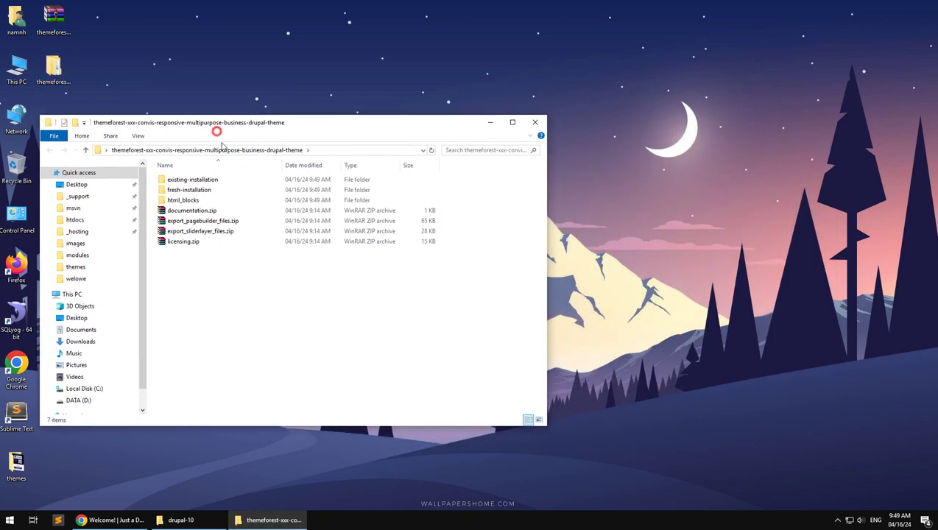
drag(548, 270, 494, 269)
click(200, 181)
click(188, 190)
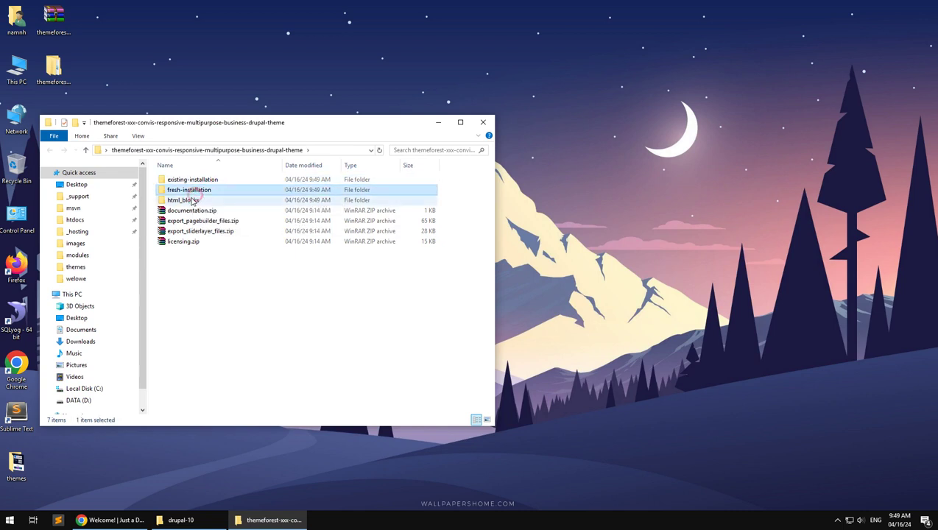
click(184, 200)
click(182, 210)
click(185, 221)
click(181, 232)
click(178, 242)
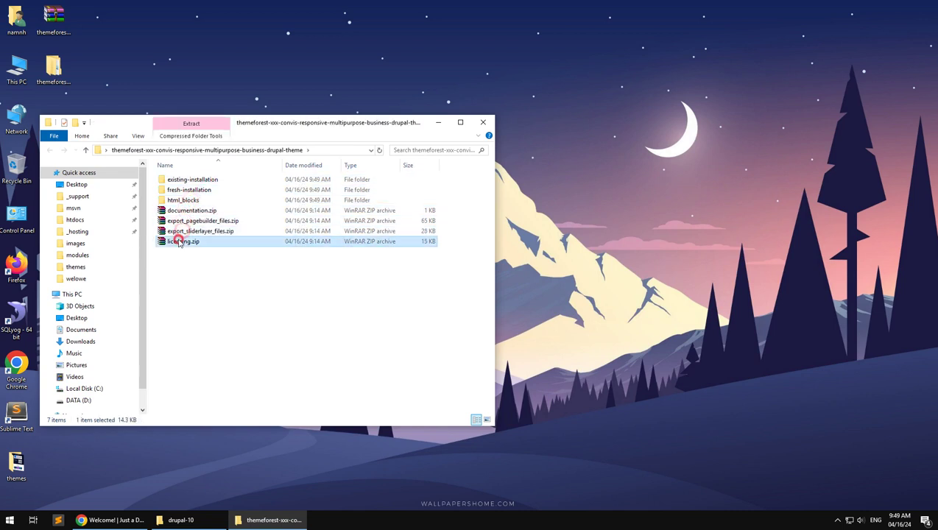
Open the package's existing-installation folder and bring up the site's drupal-10 root folder in htdocs alongside it
click(198, 180)
double_click(189, 183)
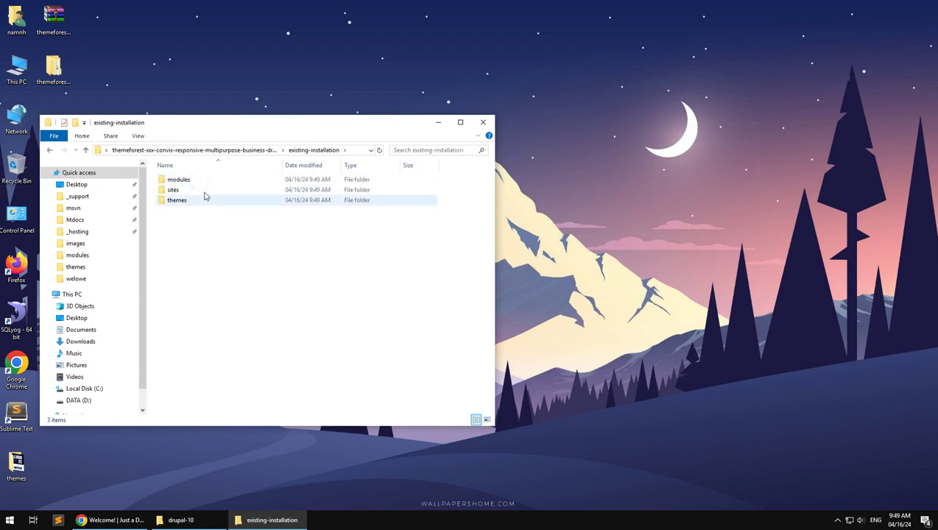
click(116, 521)
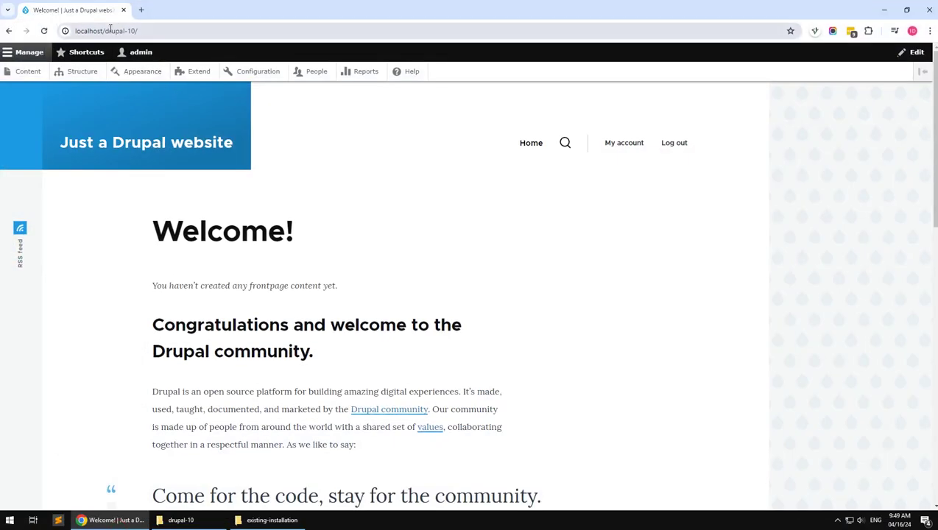
drag(104, 30, 138, 32)
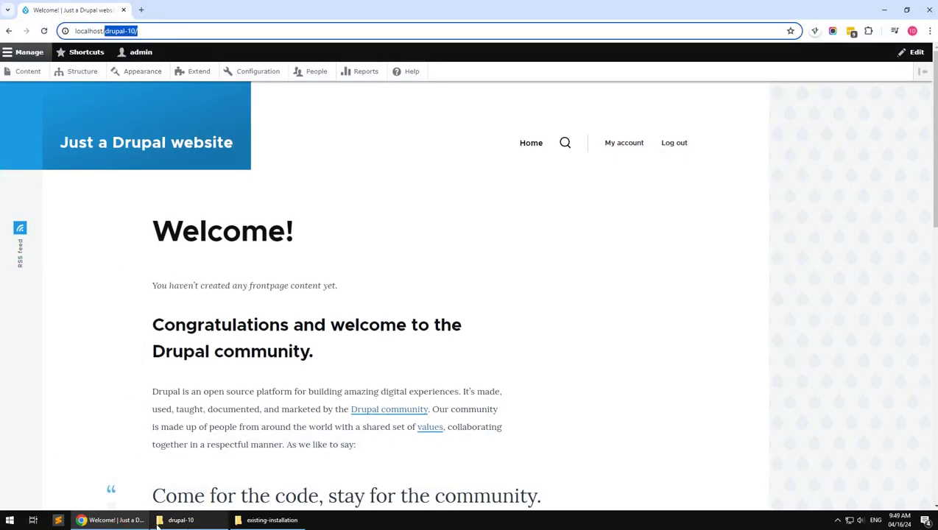
click(111, 521)
click(180, 521)
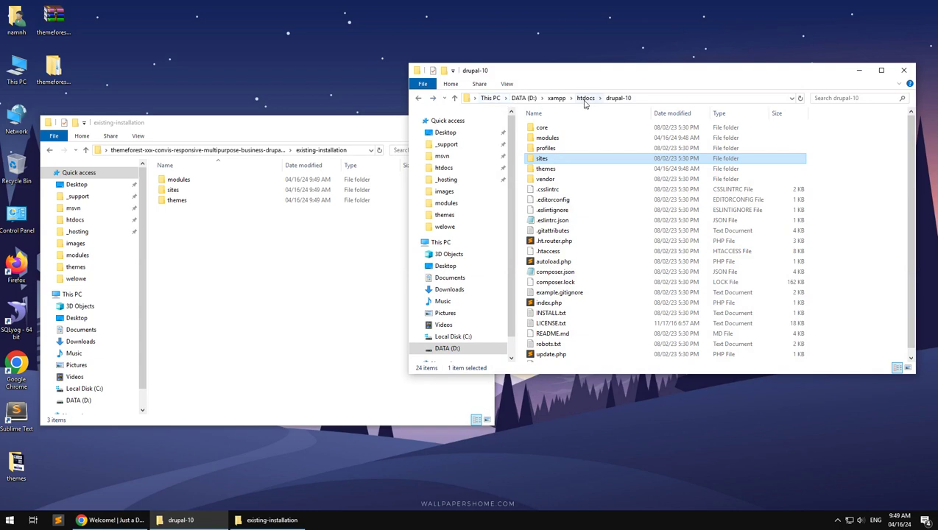
click(618, 99)
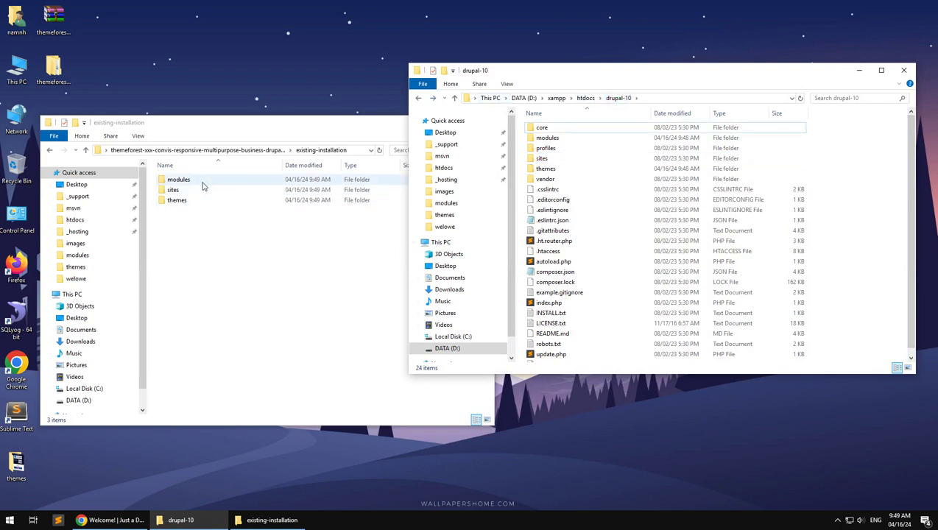
Copy the contrib and custom folders from the package's modules folder into the modules folder of drupal-10
double_click(202, 181)
double_click(547, 137)
drag(188, 178, 638, 234)
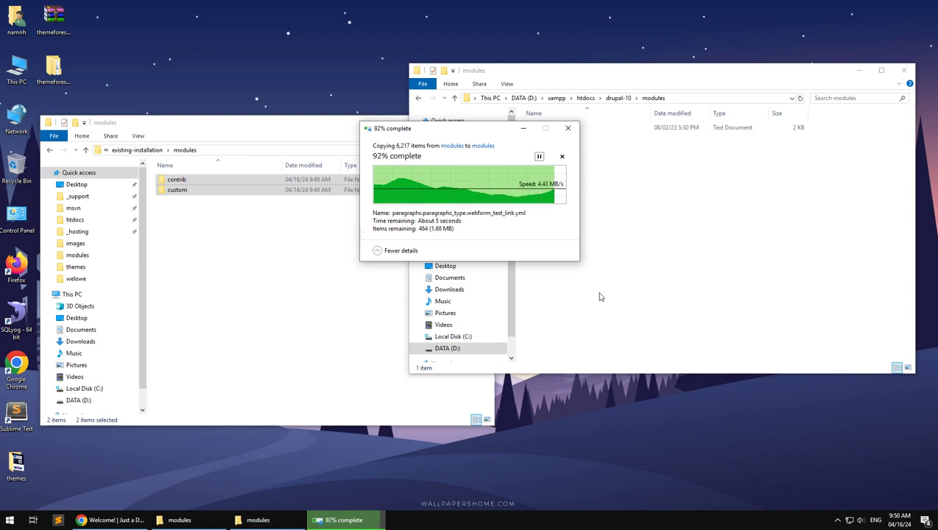
Copy the default folder from the package's sites folder into the sites folder of drupal-10
click(623, 99)
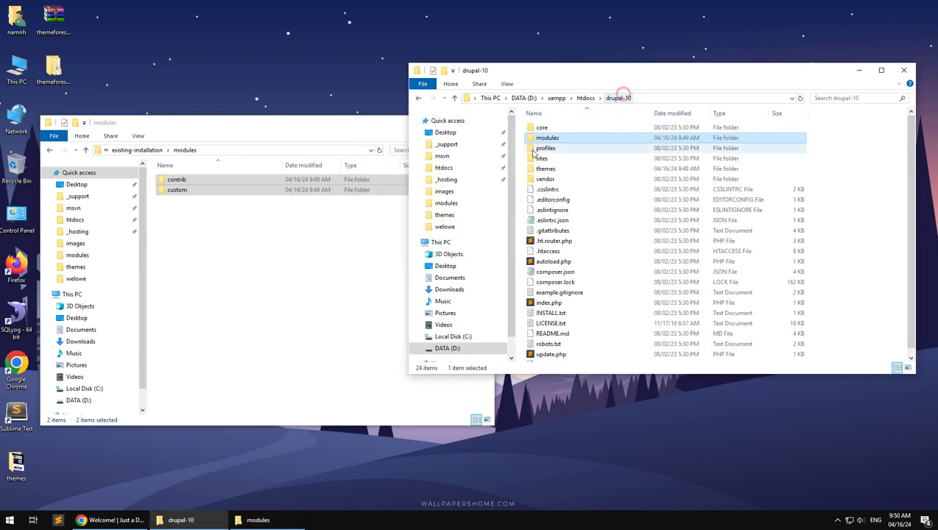
click(157, 151)
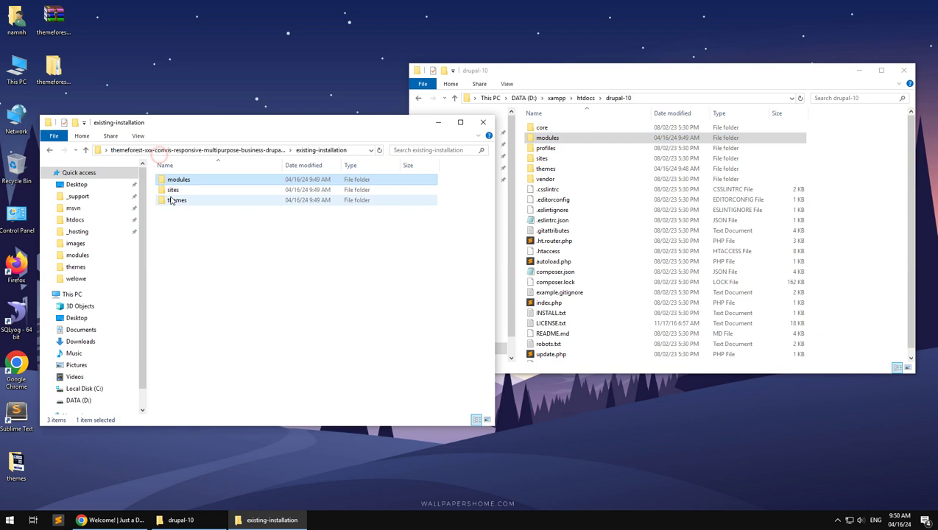
double_click(173, 190)
double_click(543, 159)
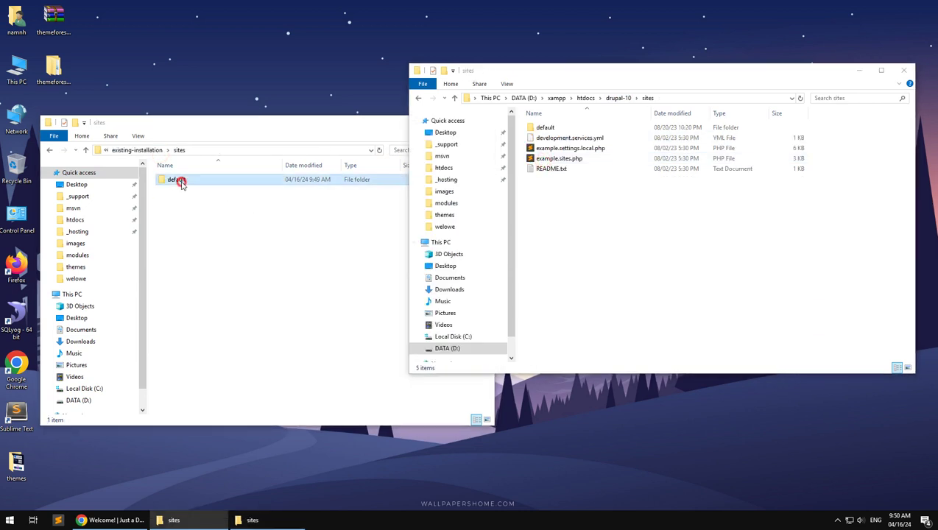
drag(181, 180, 621, 223)
Copy the custom folder from the package's themes folder into the drupal-10 themes folder and open the copy
click(619, 98)
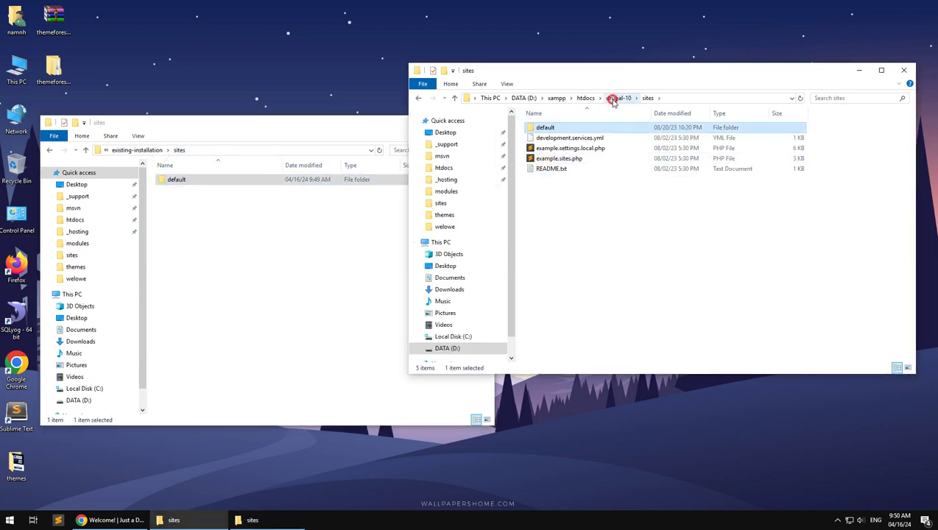
double_click(541, 169)
click(137, 149)
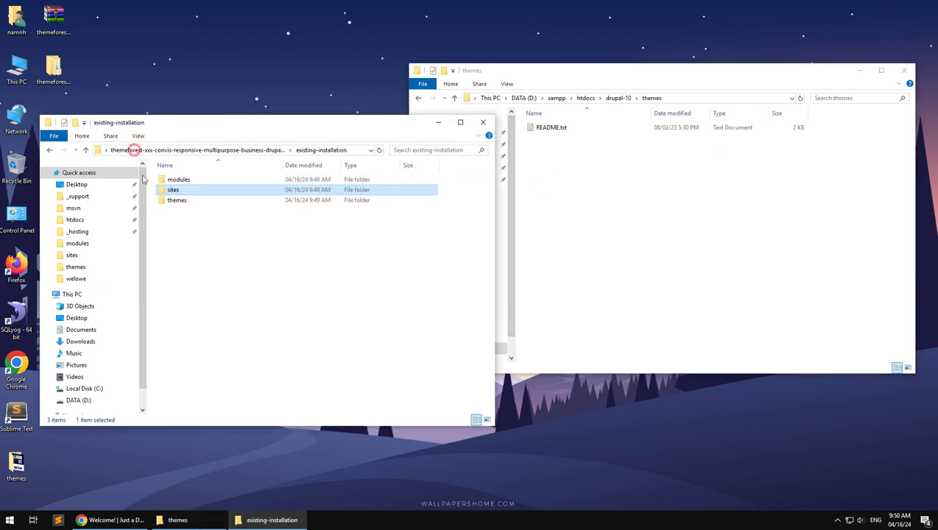
double_click(171, 202)
drag(176, 180, 637, 219)
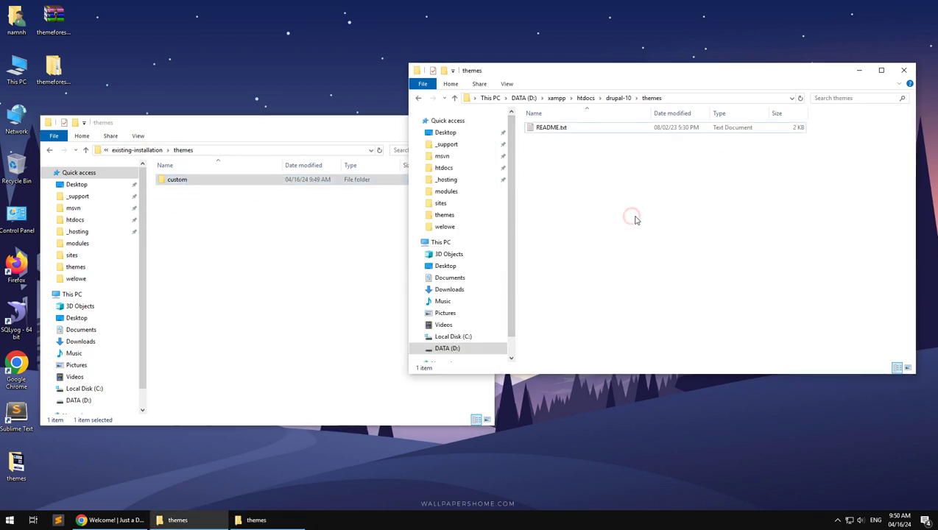
double_click(571, 132)
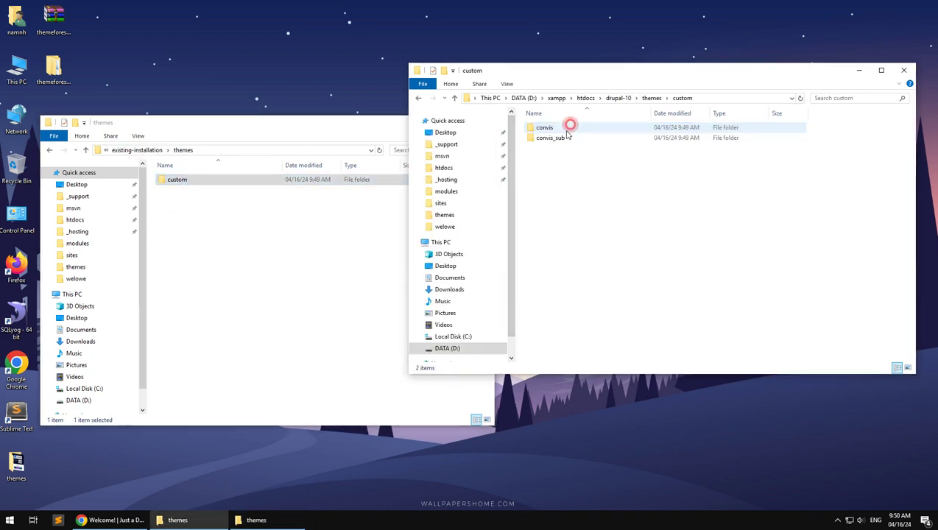
click(560, 137)
click(571, 178)
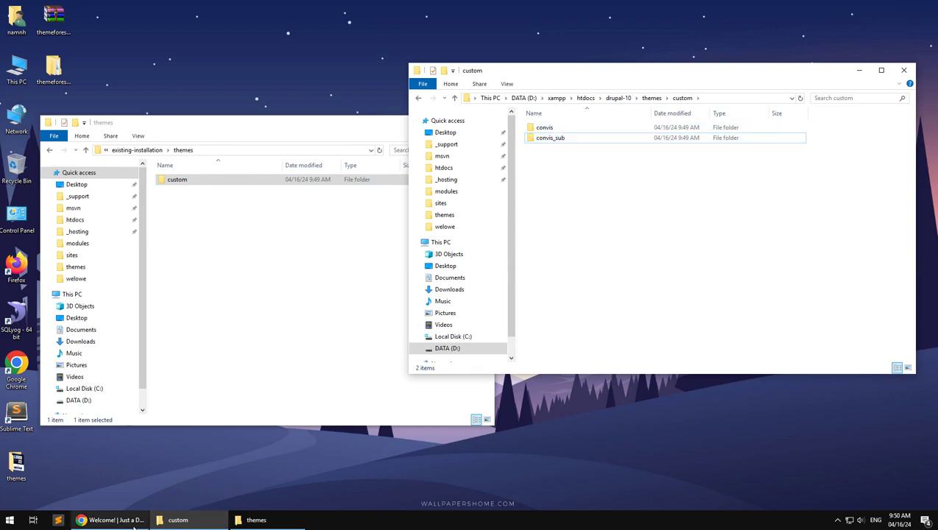
Switch to the Drupal site in Chrome, install Convis sub-theme 1.0.0 and set it as the default theme
click(111, 519)
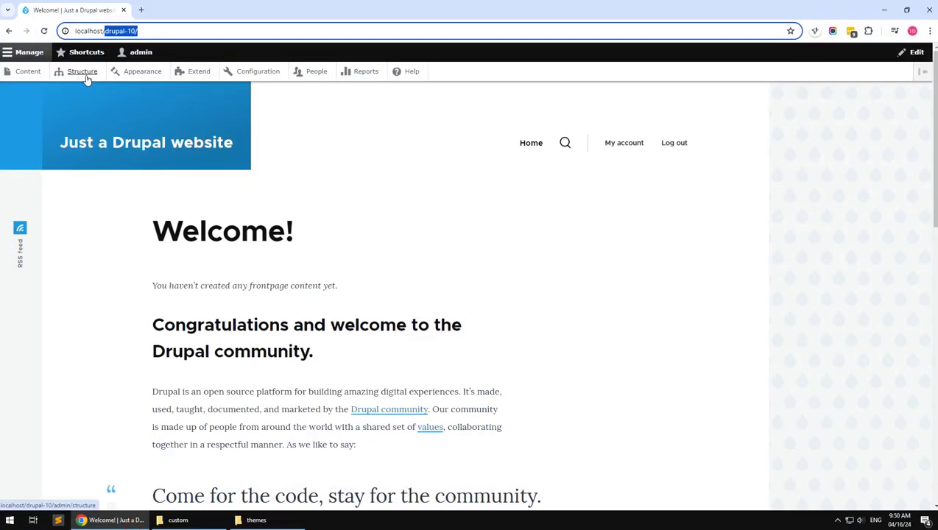
click(139, 81)
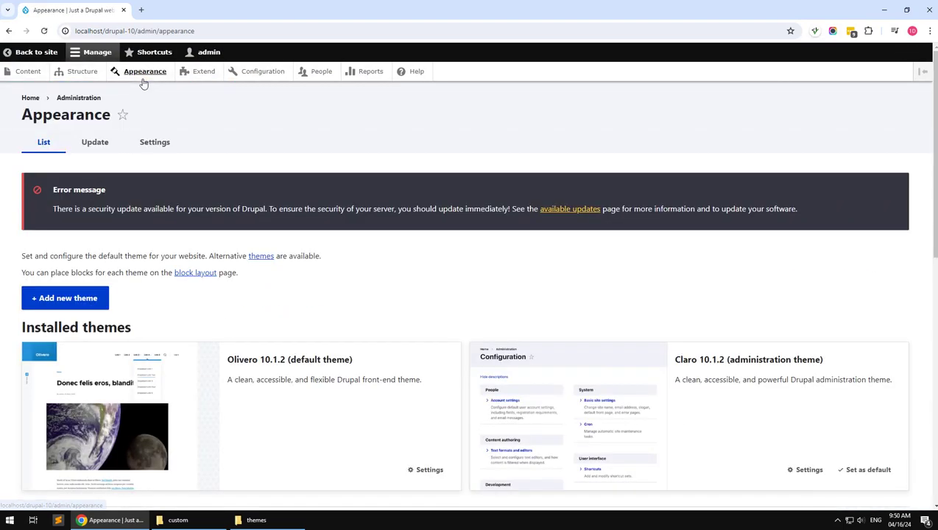
scroll(143, 345, down, 5)
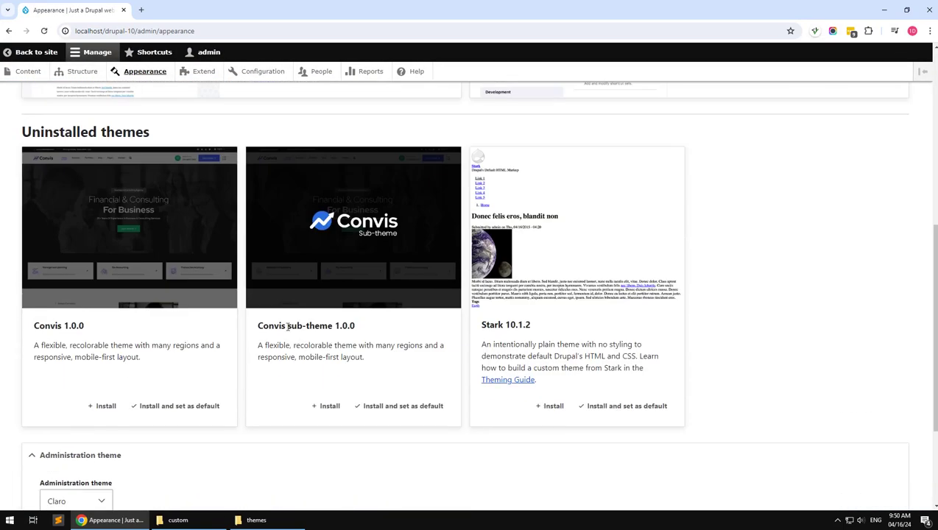
drag(288, 326, 336, 325)
click(393, 408)
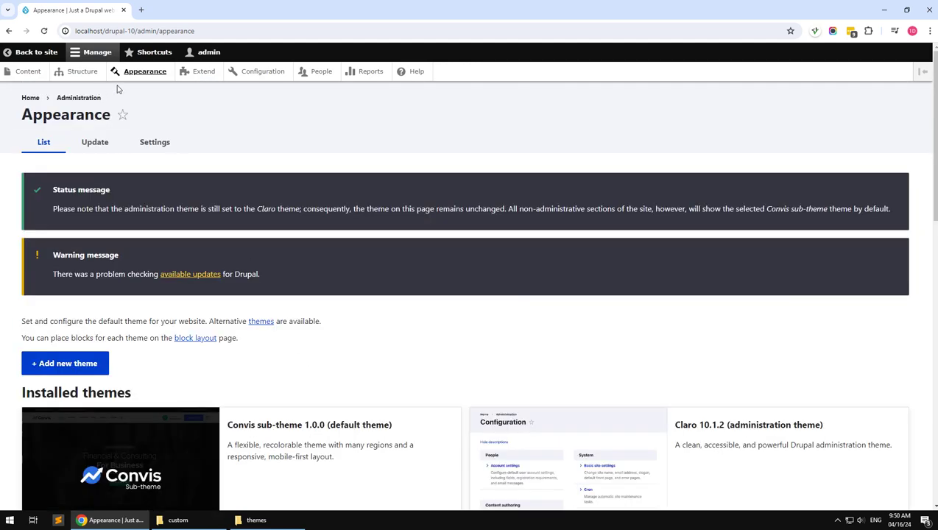
Filter the modules by "gavias" and install Gavias Convis Themer, Custom View, Page Builder and SliderLayer, accepting the required modules
click(194, 72)
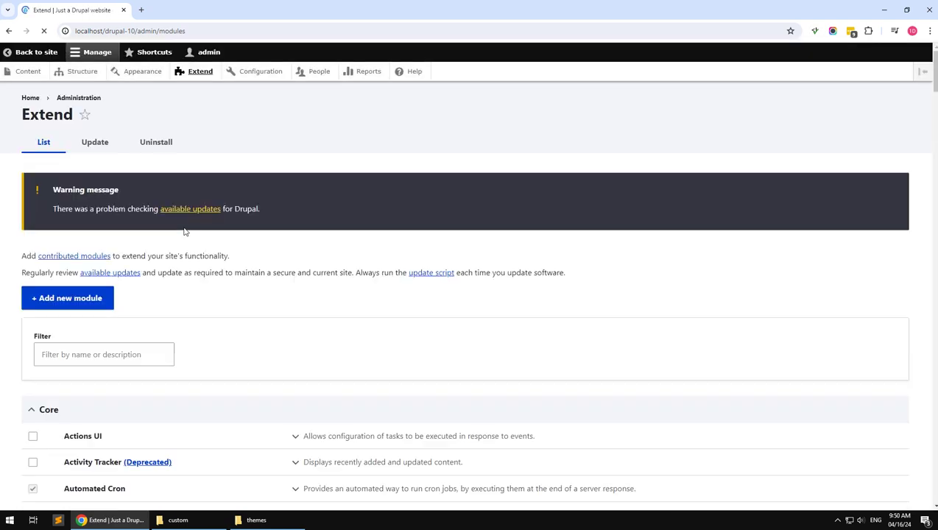
click(110, 351)
text(gavias)
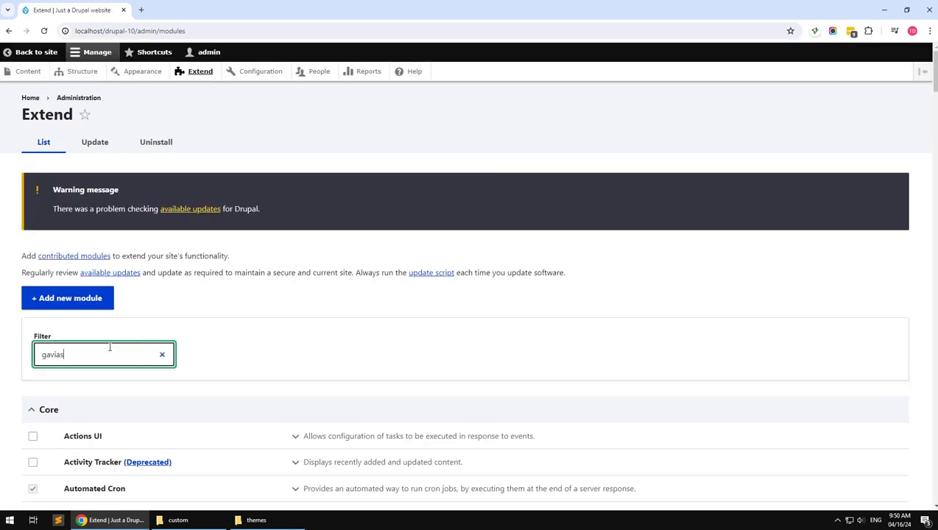
scroll(109, 347, down, 2)
click(83, 319)
click(86, 345)
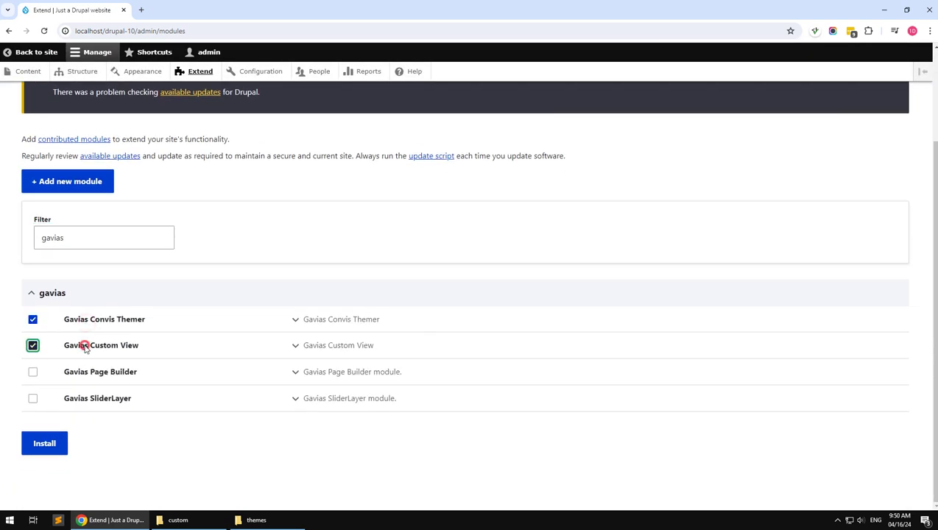
click(78, 371)
click(78, 397)
click(49, 444)
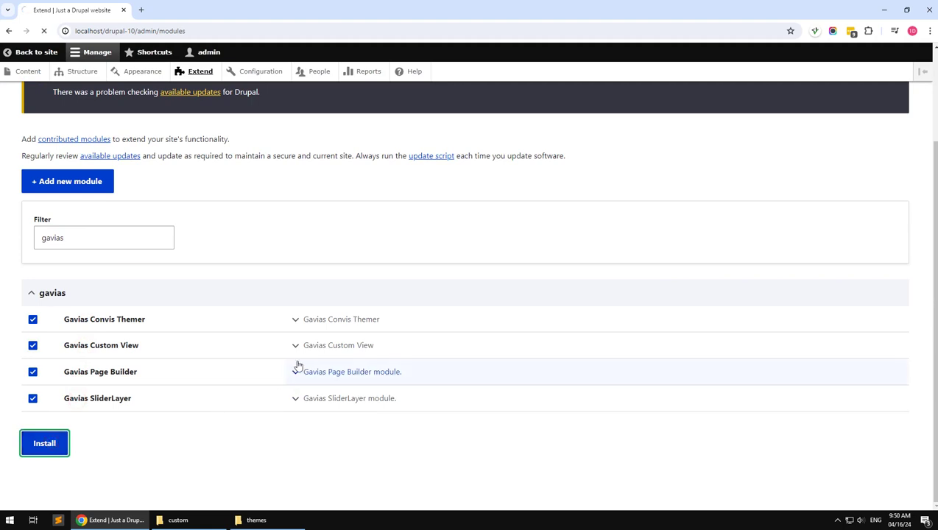
click(65, 206)
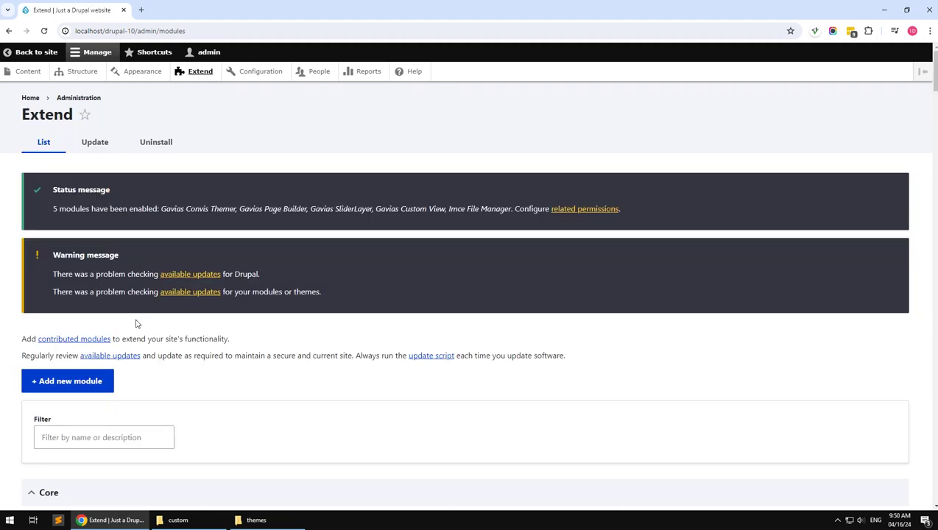
Filter the module list by "lud" and install the Ludwig module
click(106, 436)
text(k)
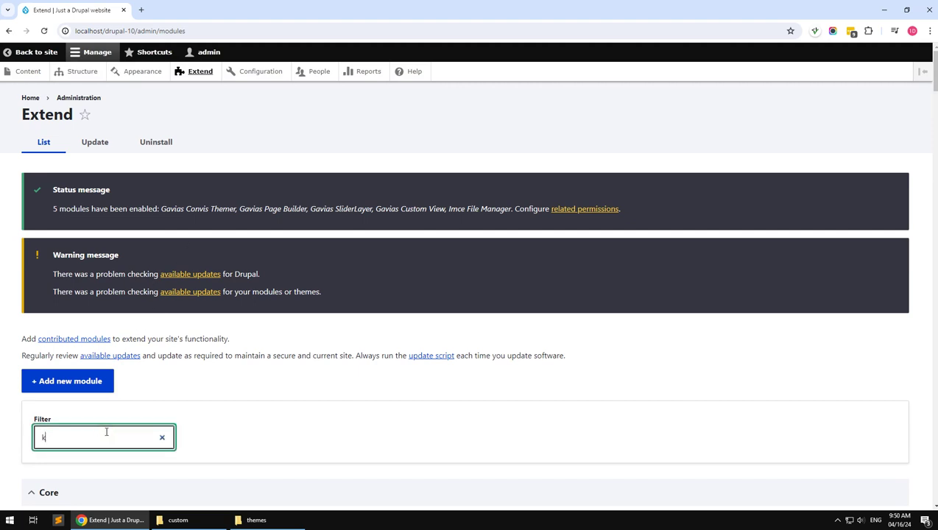
key(BackSpace)
text(lu)
scroll(96, 424, down, 2)
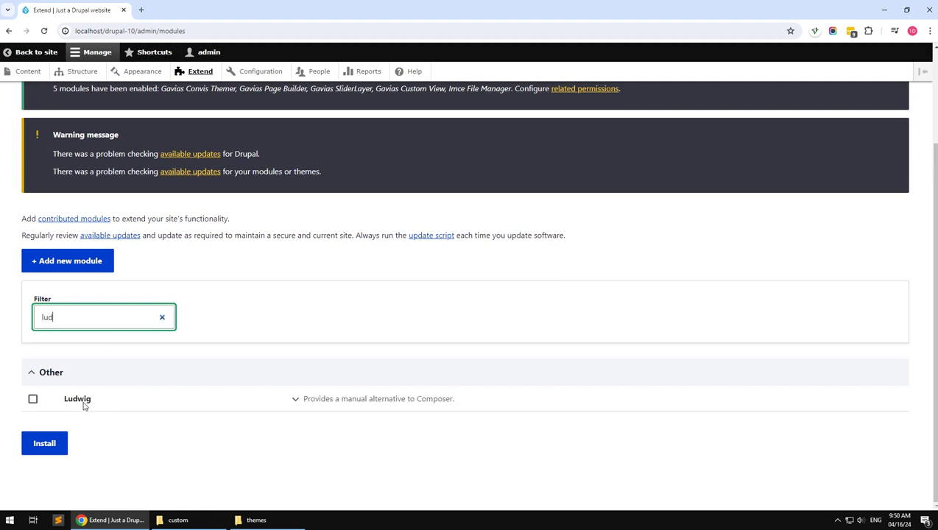
text(d)
click(83, 401)
click(54, 445)
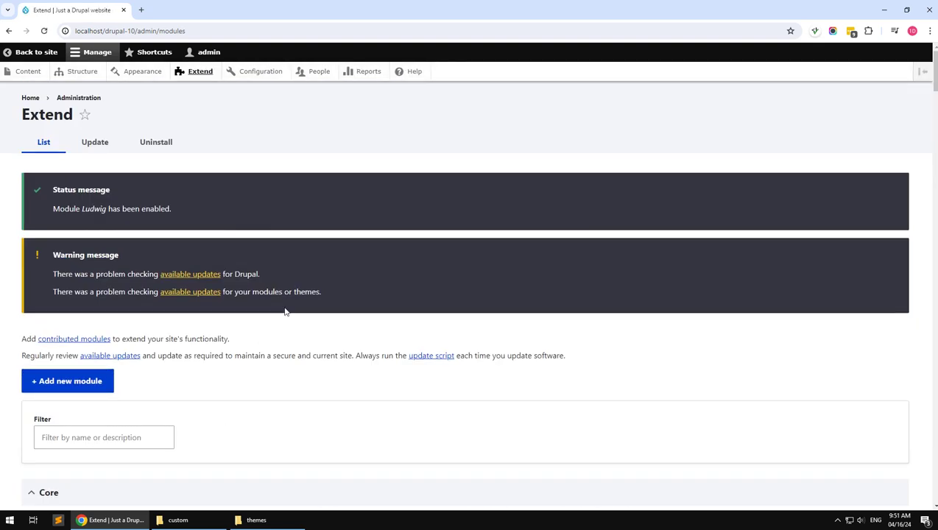
Check the status of the Ludwig-managed packages in the Packages report
click(362, 72)
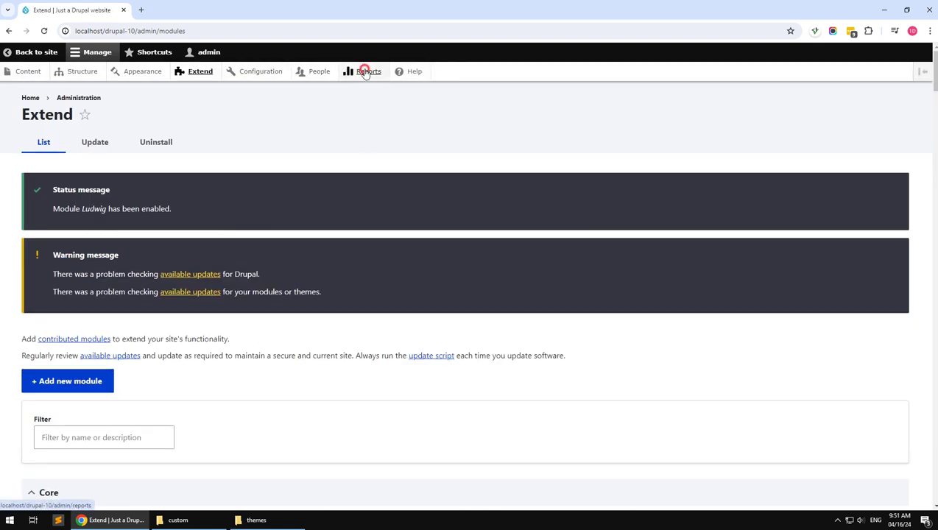
scroll(109, 418, down, 1)
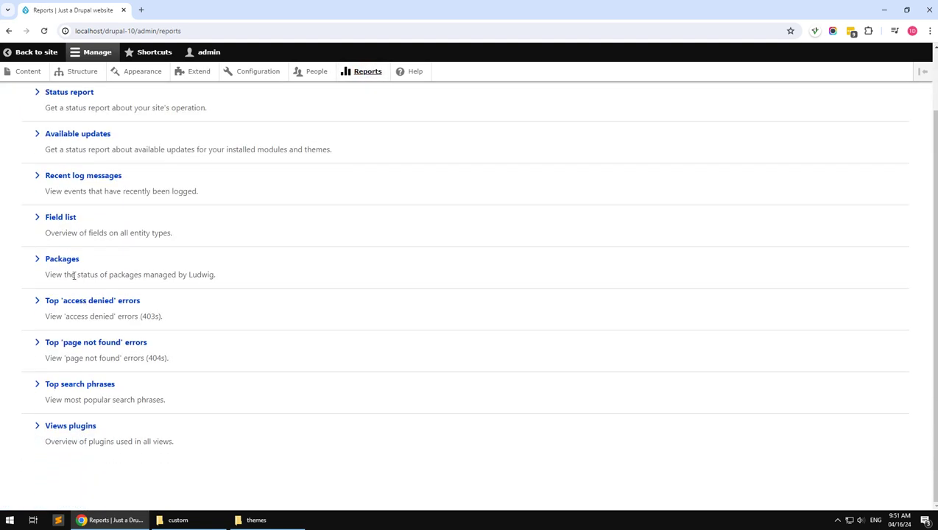
click(71, 263)
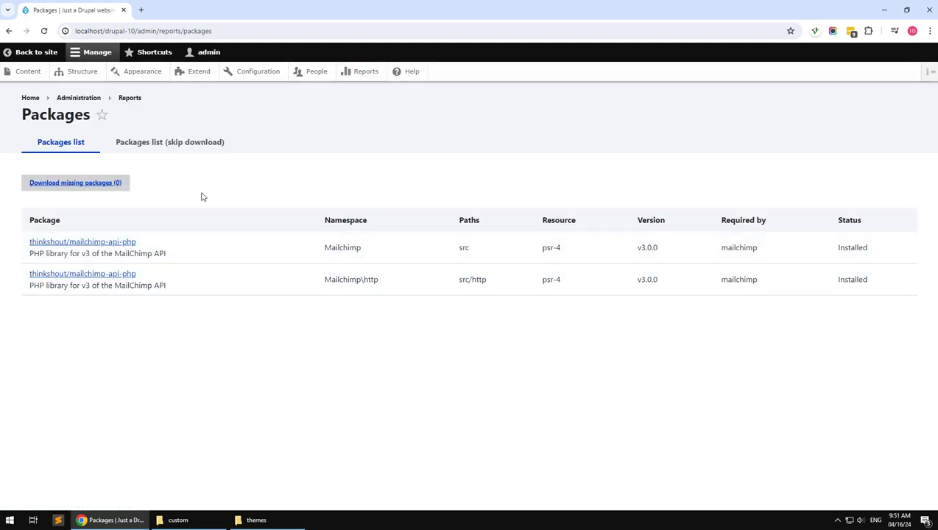
Filter the modules by "convis" and install Convis Features, accepting the required modules
click(82, 72)
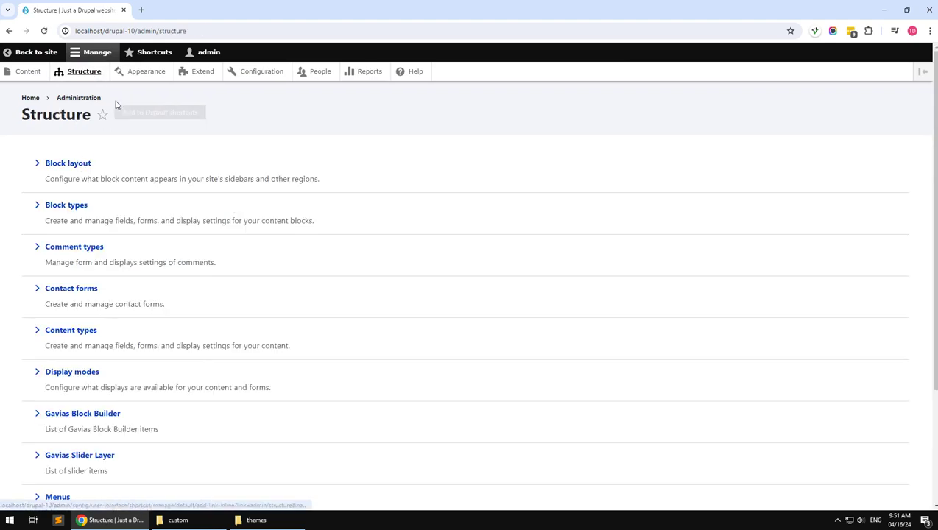
click(184, 72)
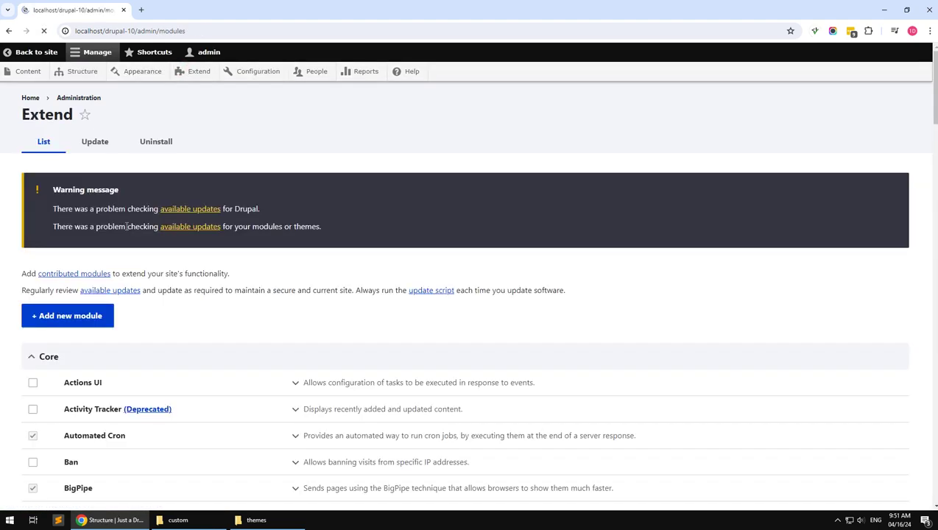
click(96, 371)
text(convis)
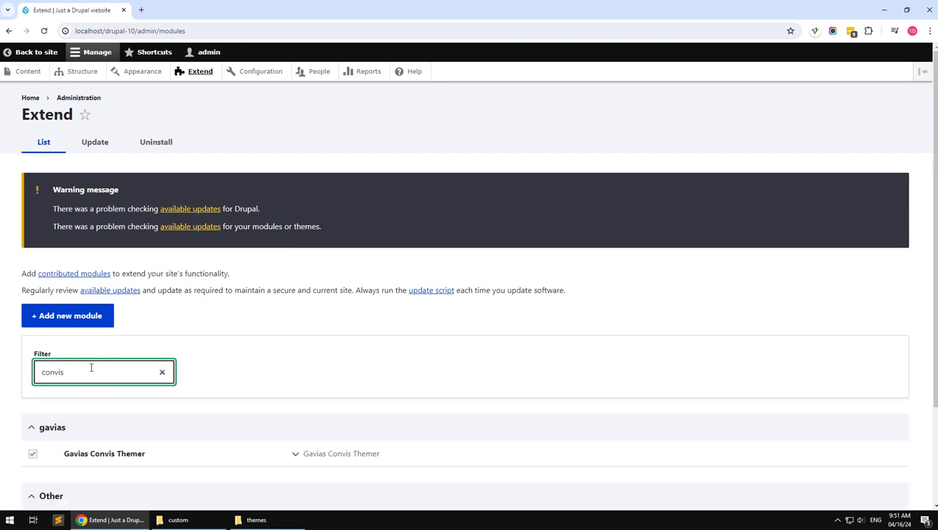
scroll(90, 366, down, 3)
click(93, 399)
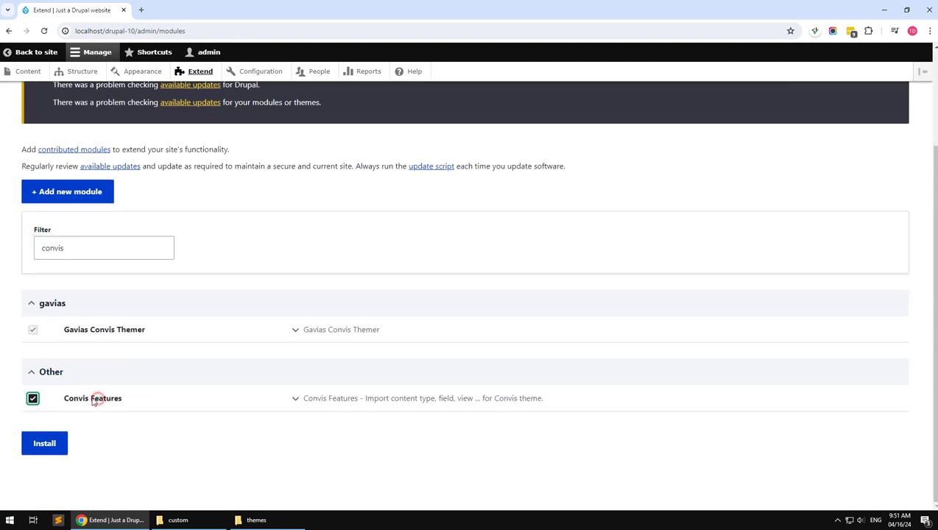
click(46, 442)
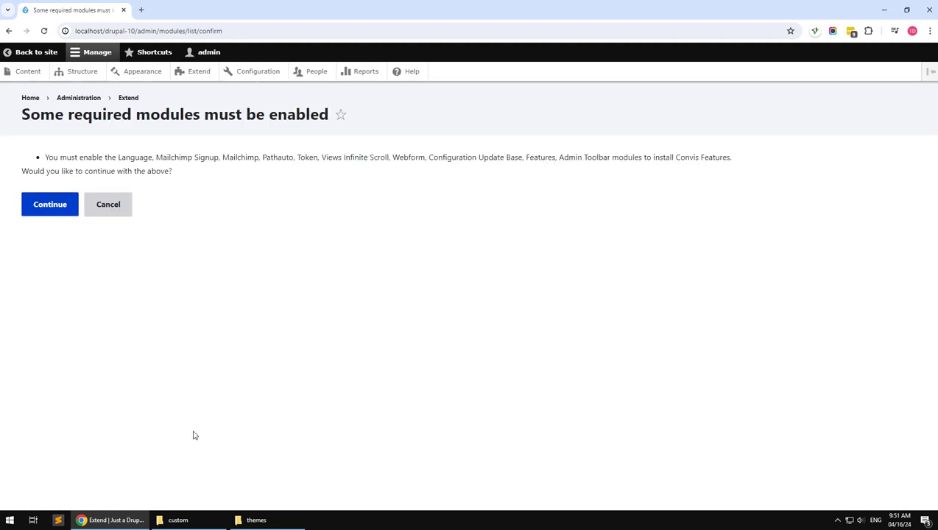
click(47, 211)
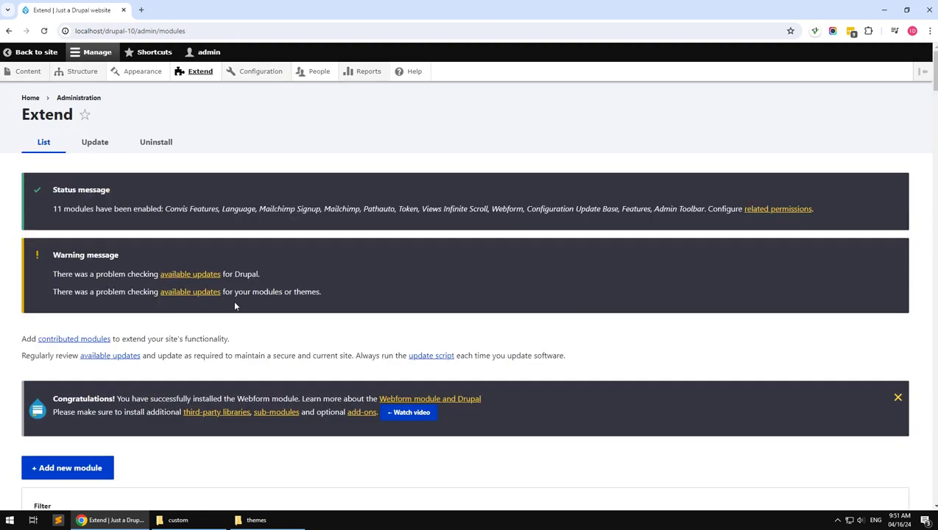
In the Convis sub-theme's block layout, assign Page title to the Other region and Primary admin actions to Help
mouse_move(82, 71)
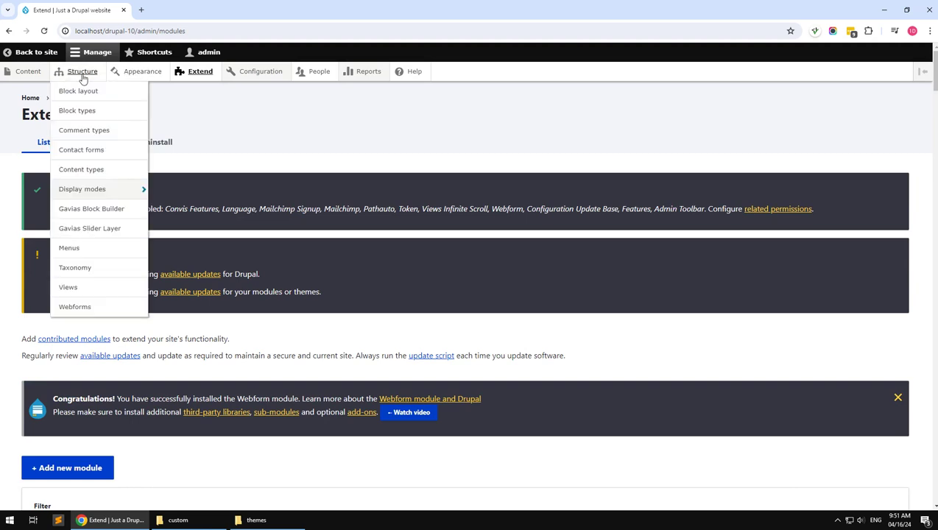
click(83, 92)
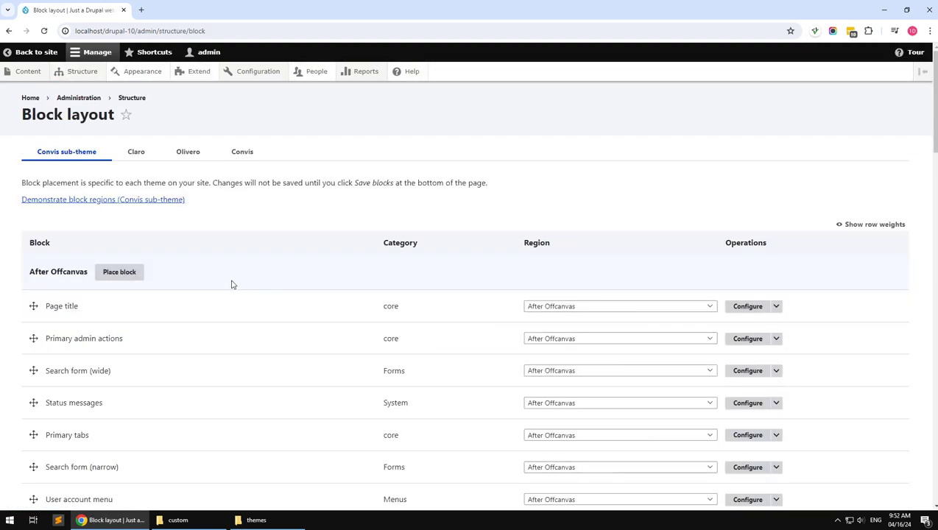
click(589, 306)
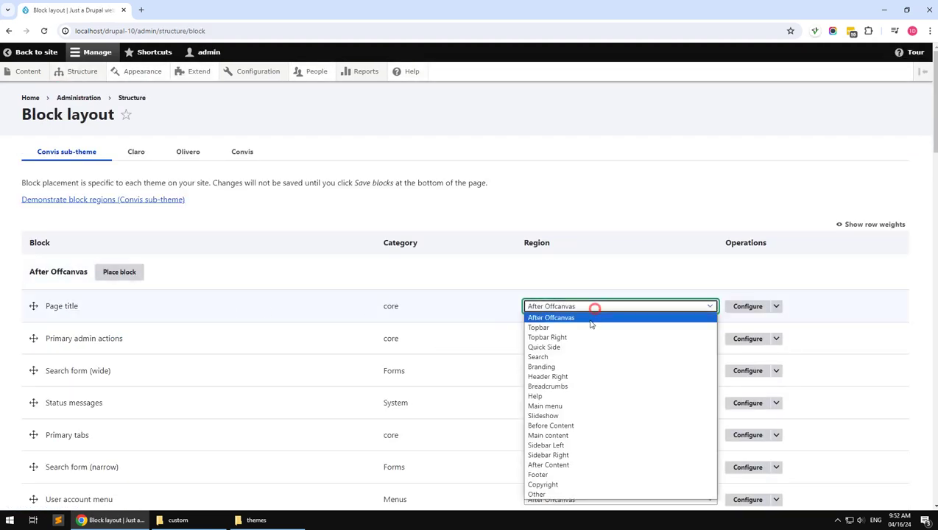
click(569, 495)
scroll(589, 287, down, 1)
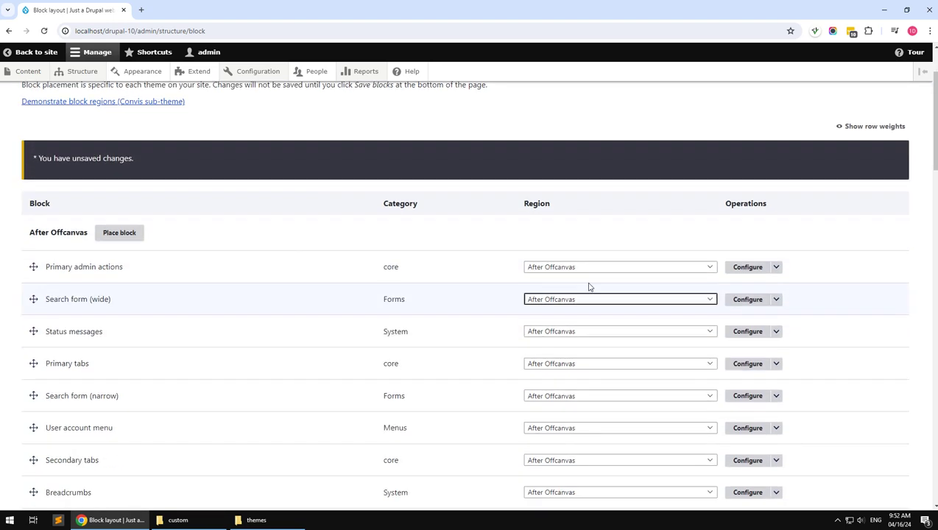
click(586, 271)
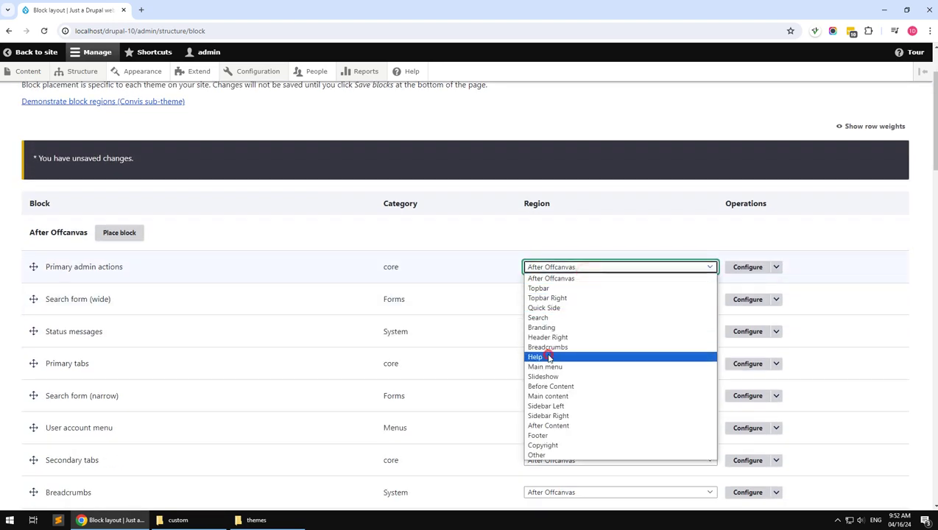
click(534, 357)
Assign Search form (wide) to the Search region, and Status messages and Primary tabs to Help
click(556, 267)
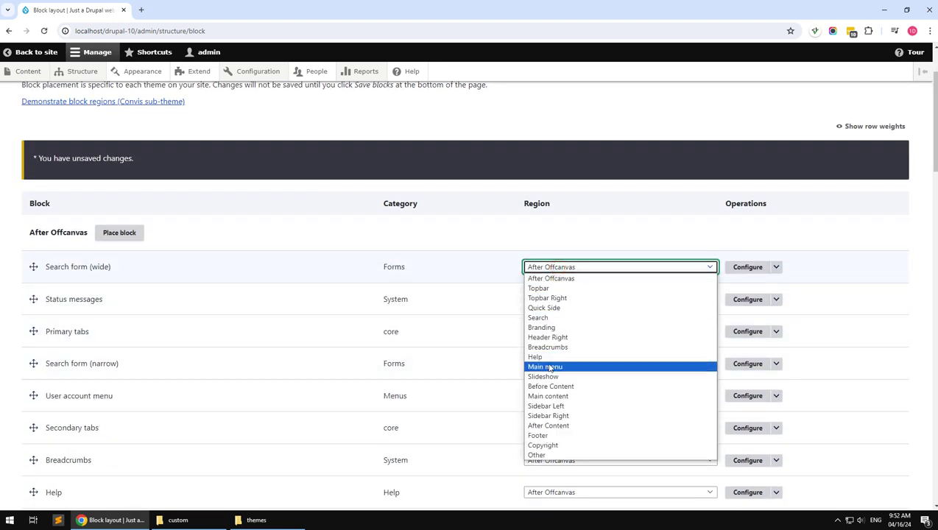
click(539, 317)
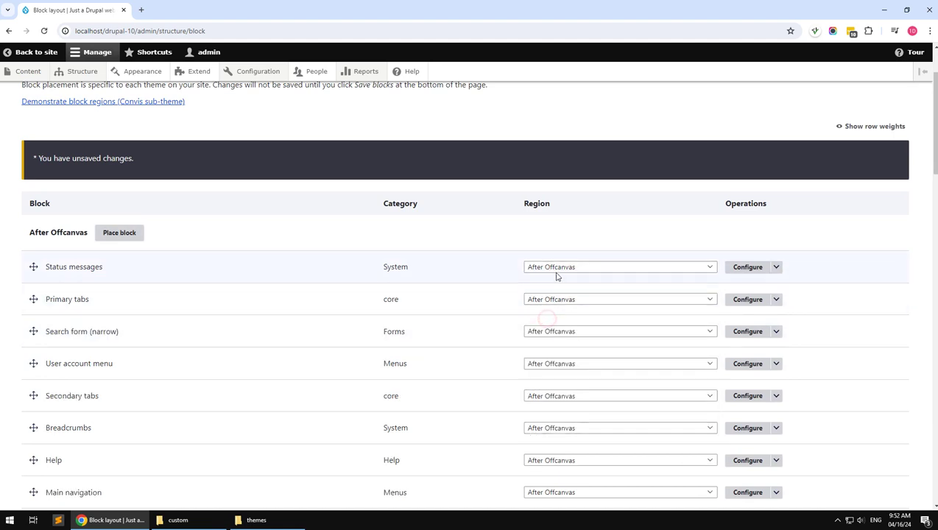
click(562, 267)
click(534, 356)
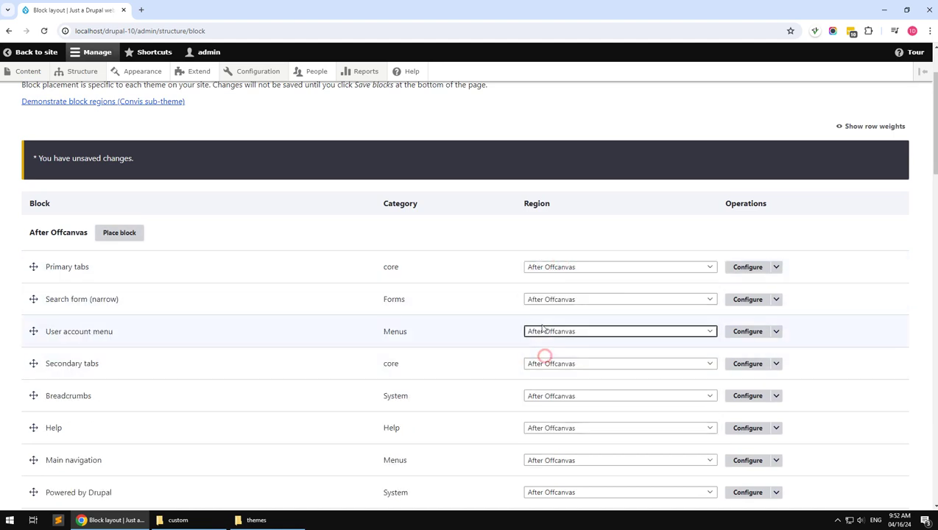
click(561, 267)
click(535, 358)
Assign Search form (narrow) and User account menu to the Other region, and Secondary tabs to Help
click(546, 268)
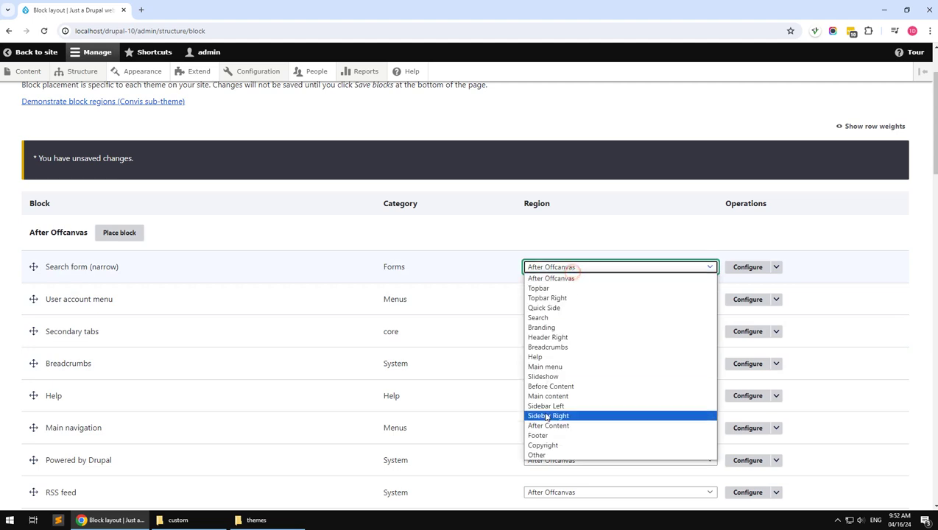
click(537, 455)
scroll(567, 280, down, 1)
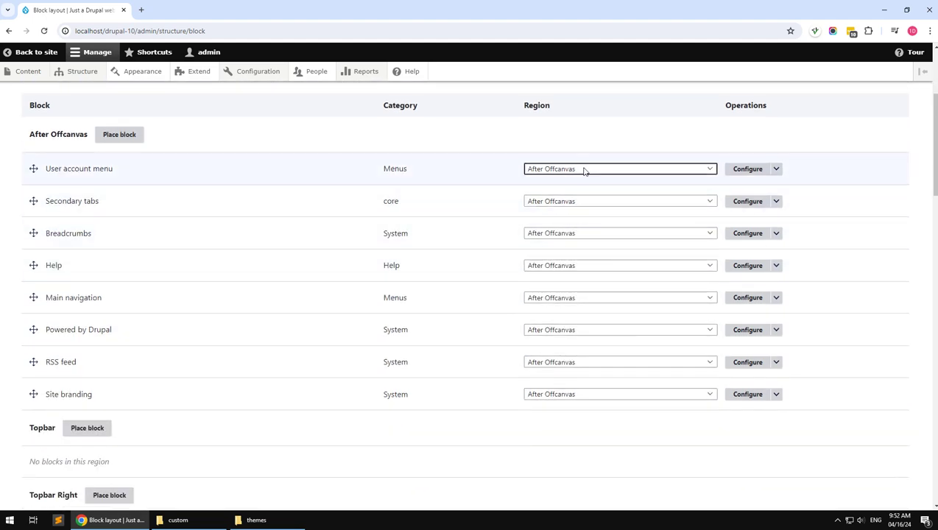
click(586, 171)
click(537, 357)
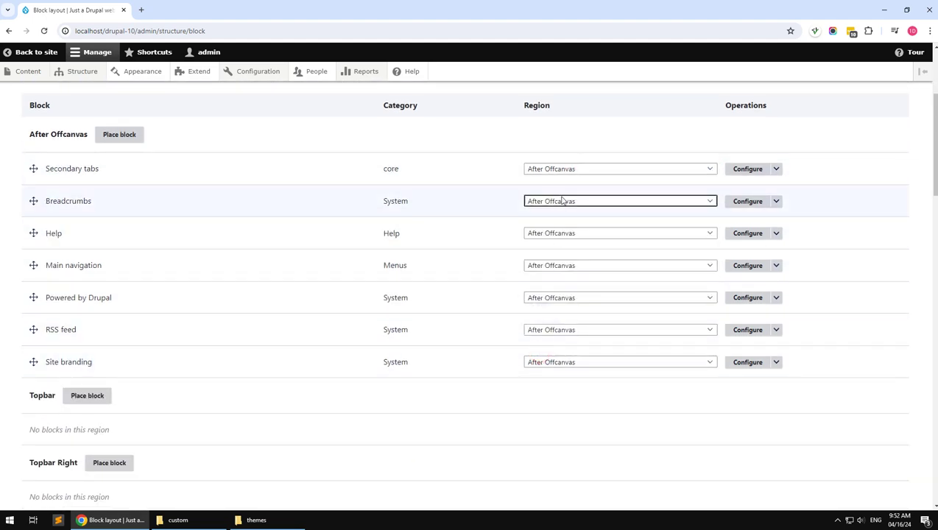
click(571, 170)
click(537, 259)
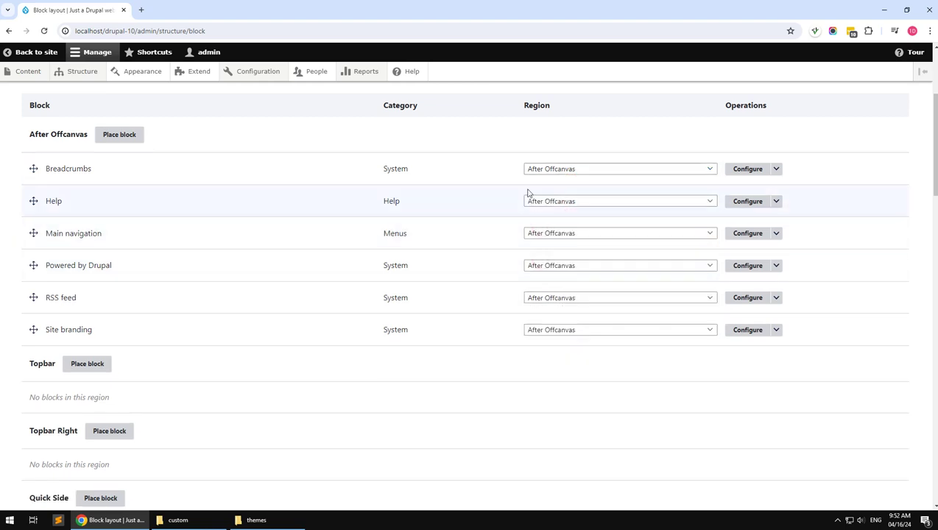
Assign the Breadcrumbs block to the Breadcrumbs region, Help to Other and Main navigation to Main menu
click(531, 168)
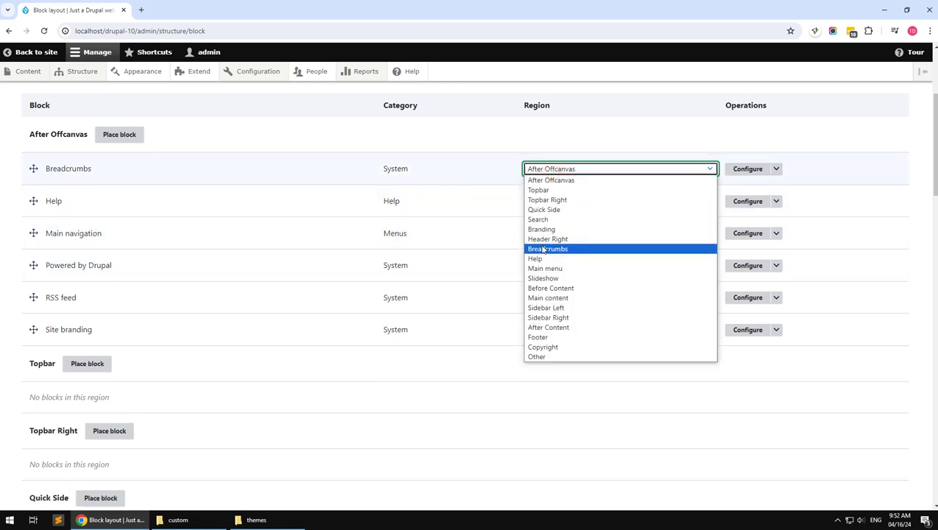
click(545, 249)
click(556, 168)
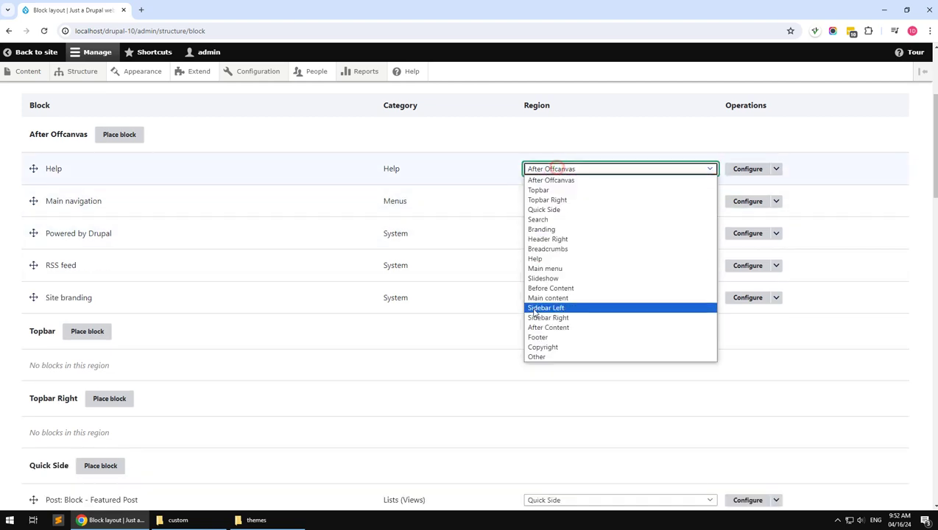
click(536, 356)
click(534, 168)
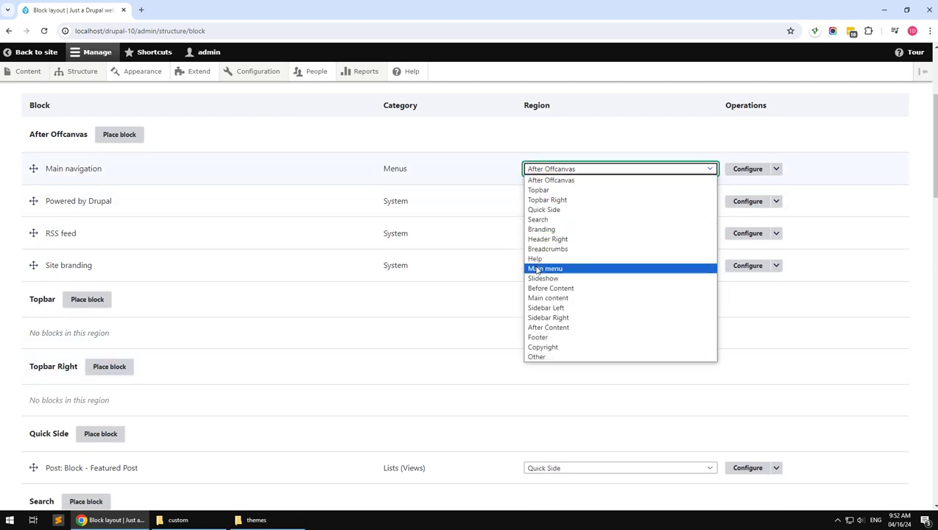
click(536, 269)
Assign Powered by Drupal and RSS feed to the Other region, and Site branding to Branding
click(549, 168)
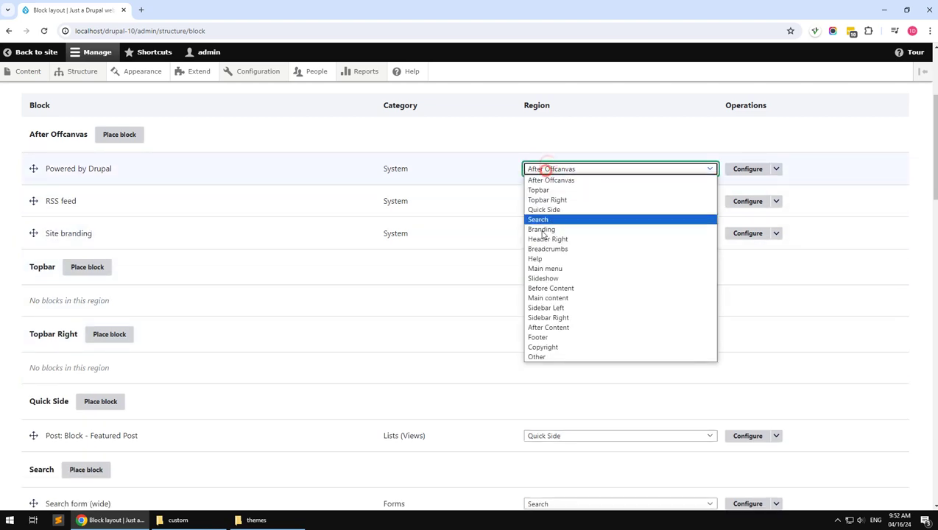
click(542, 348)
click(549, 168)
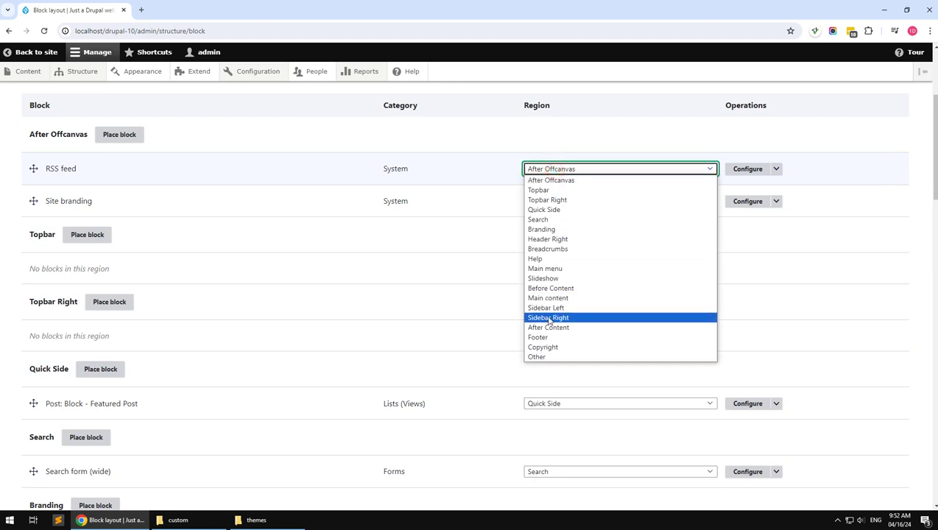
click(548, 358)
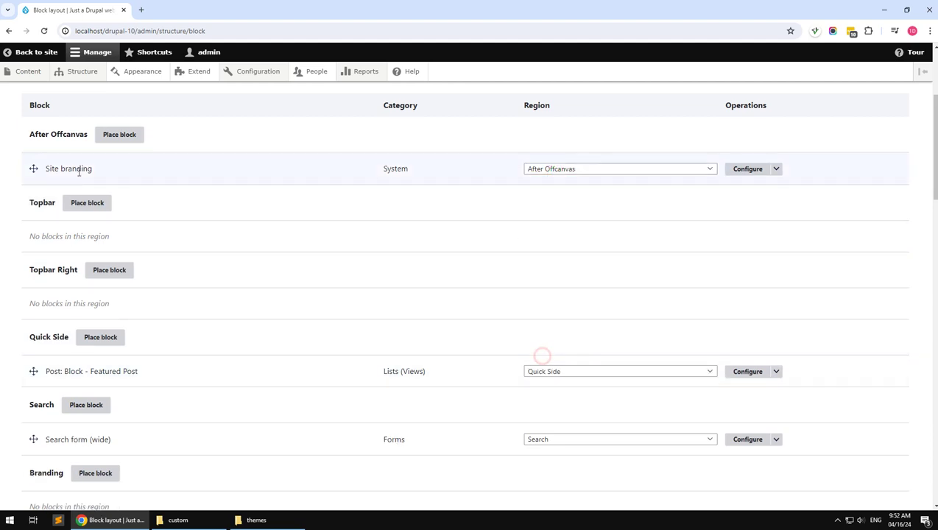
click(543, 168)
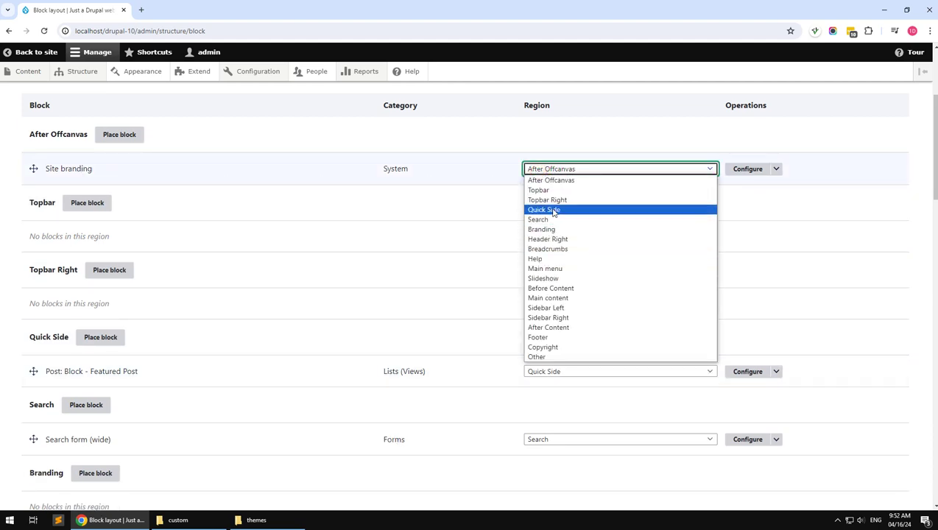
click(551, 229)
Reorder the placed blocks by moving one about two rows lower, and save the block layout
scroll(287, 329, down, 5)
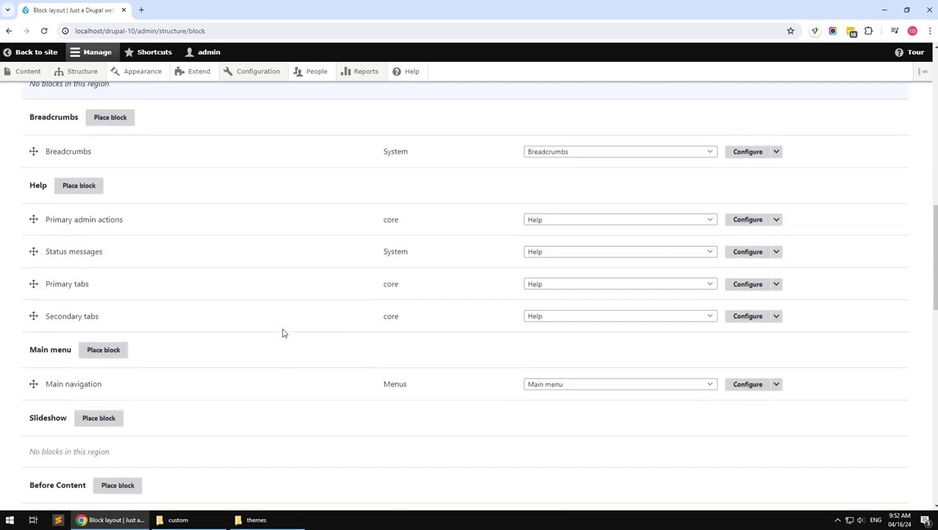
scroll(282, 333, down, 3)
scroll(264, 325, up, 2)
drag(35, 155, 46, 217)
scroll(195, 355, down, 10)
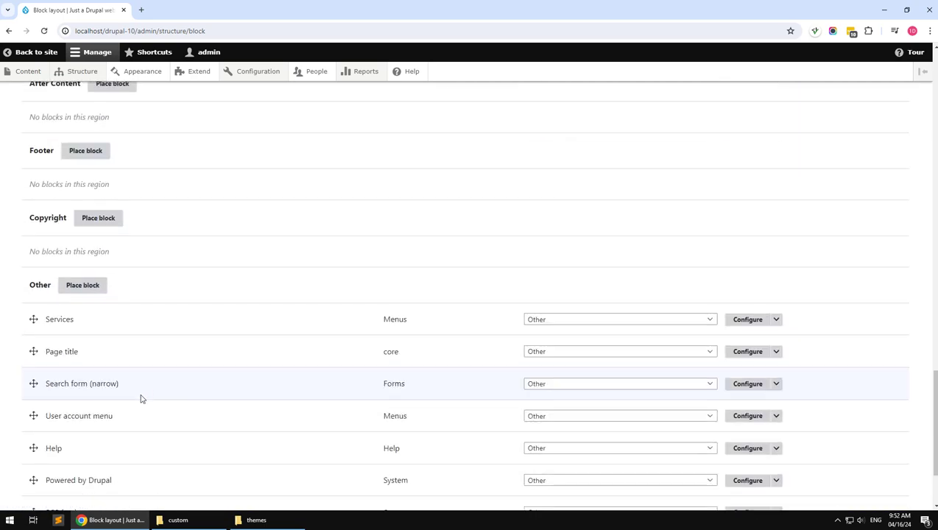
scroll(142, 399, down, 2)
click(62, 445)
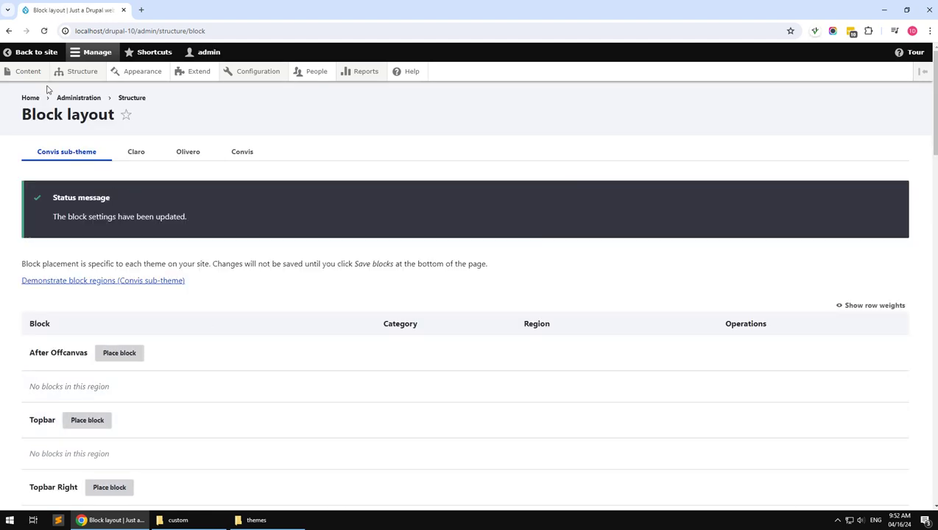
Start a new Basic page titled "Home Page" and set its CSS class to hidden-title
click(23, 70)
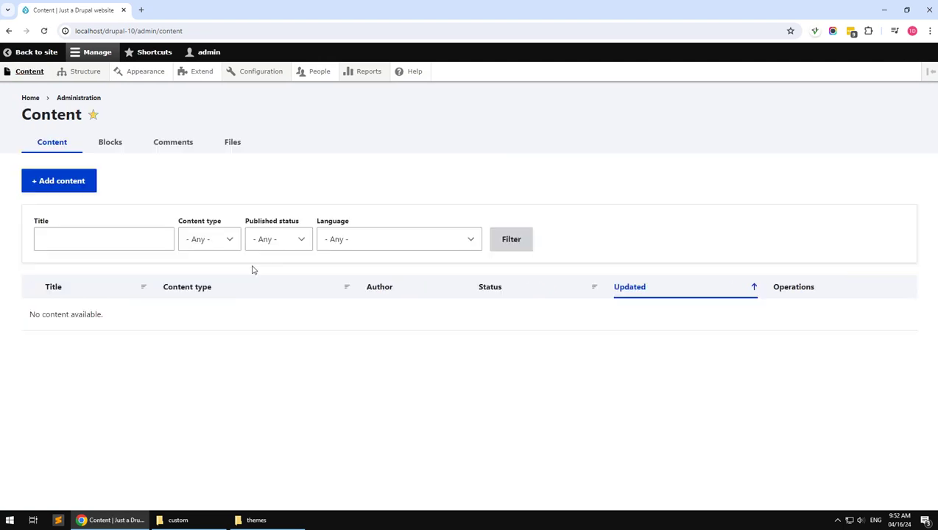
click(58, 183)
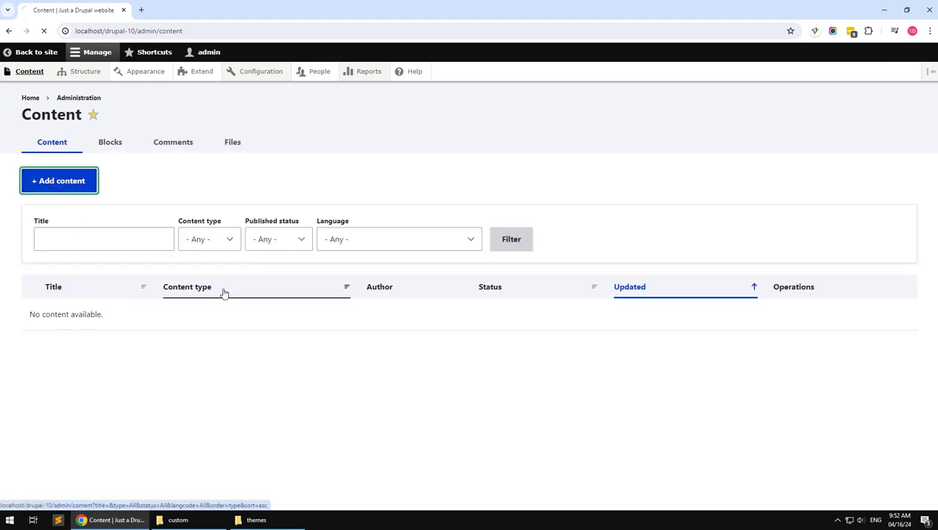
click(64, 209)
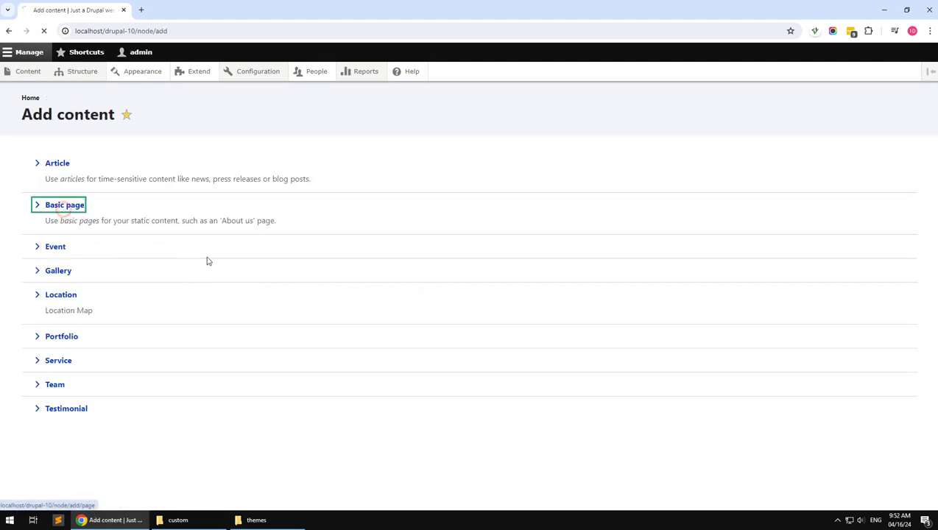
click(240, 191)
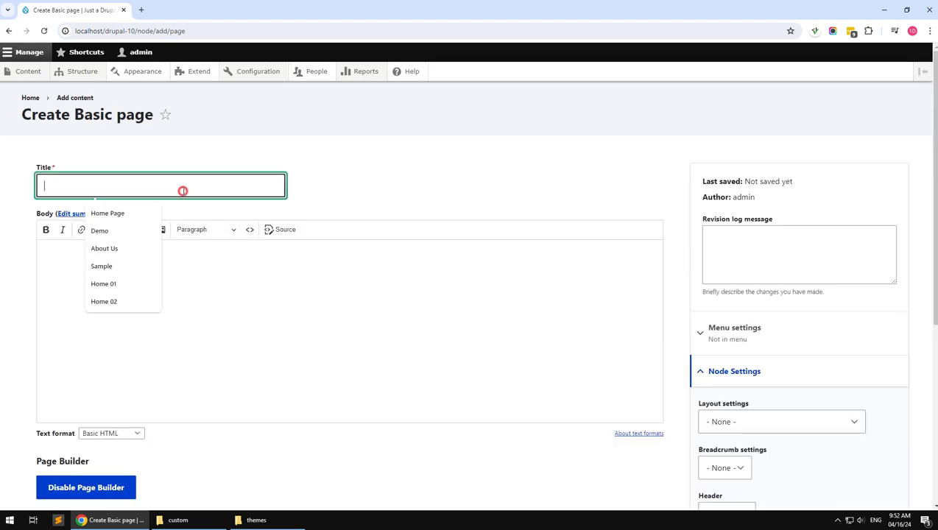
click(140, 210)
scroll(359, 324, down, 1)
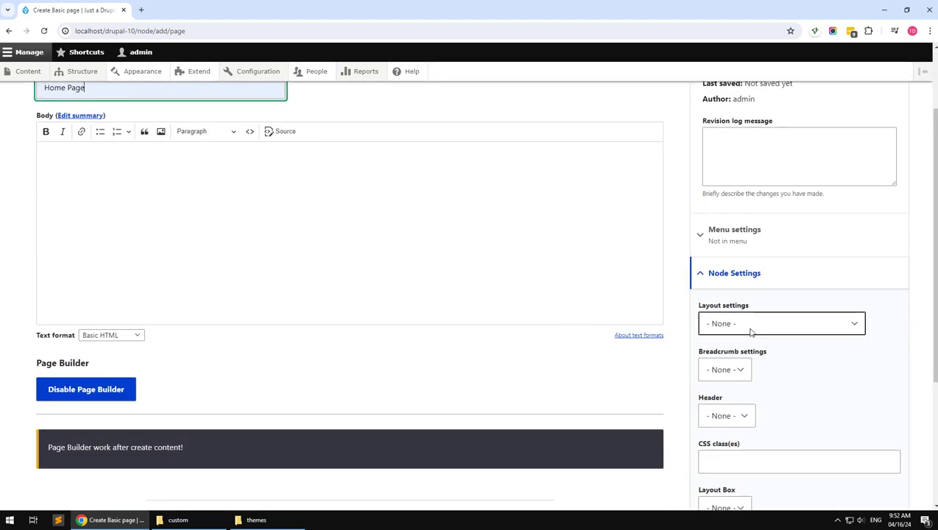
click(737, 462)
click(766, 486)
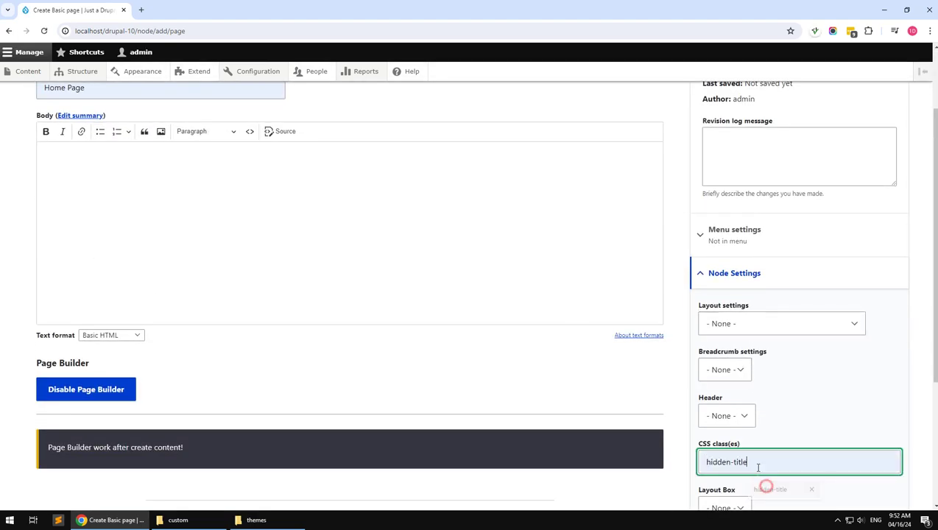
Set the page's layout to "Fullwith no sidebar (use for block builder)" and save the new Home Page
scroll(736, 317, down, 3)
scroll(736, 302, down, 1)
click(728, 178)
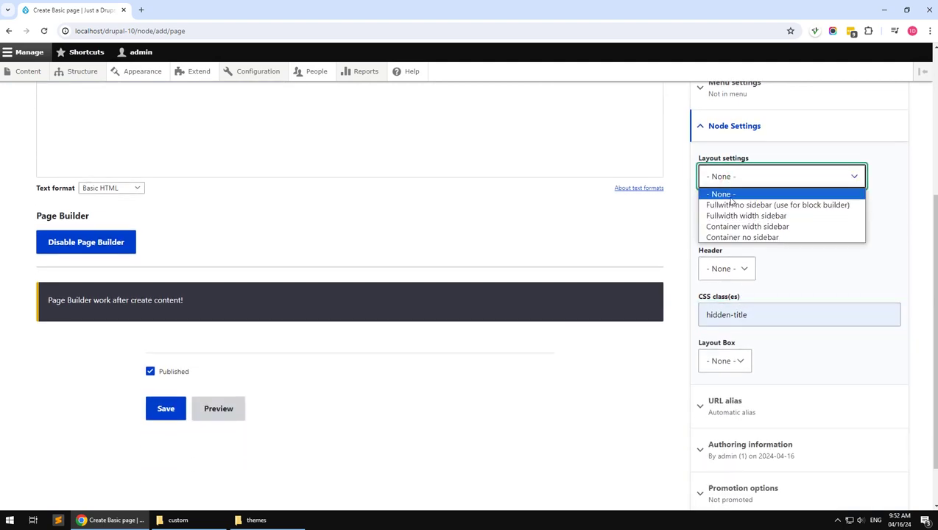
click(731, 205)
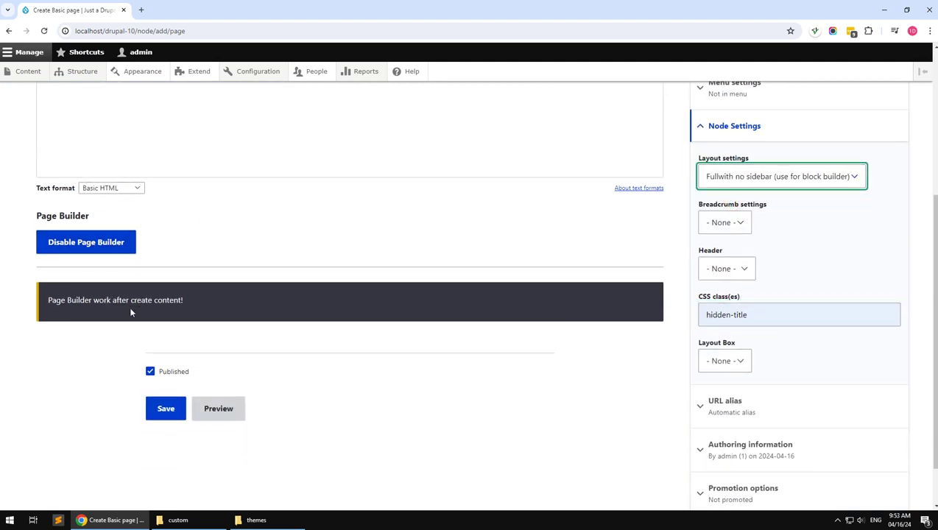
click(163, 409)
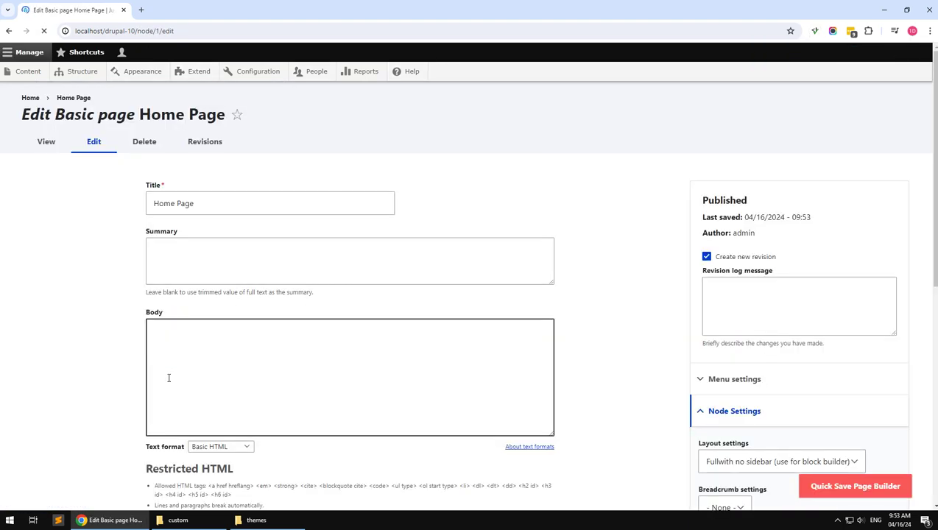
Open the page builder import for the Home Page and extract export_pagebuilder_files.zip in the Convis theme package folder
scroll(169, 378, down, 3)
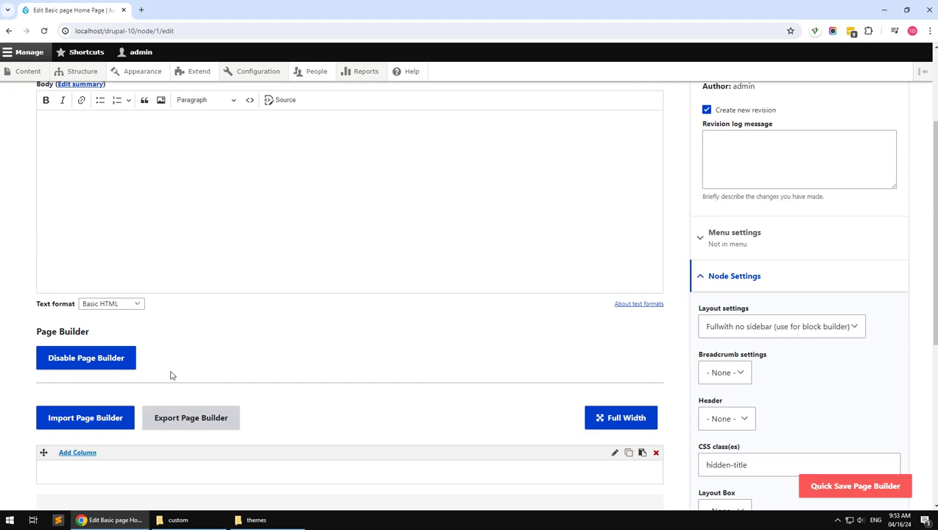
click(107, 417)
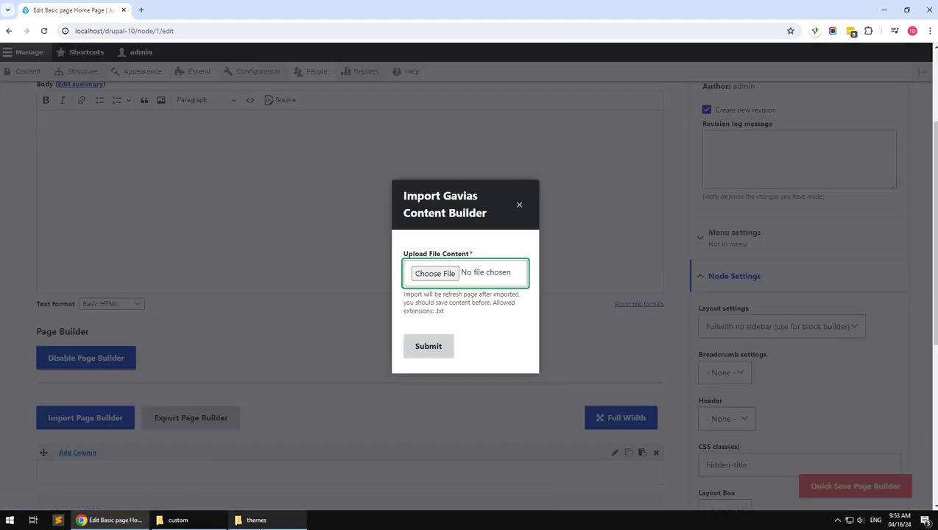
click(259, 520)
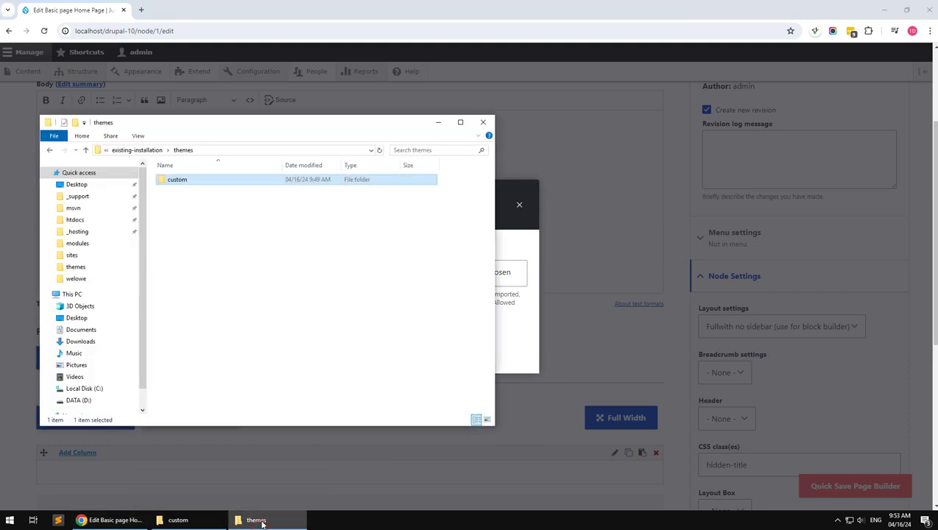
click(137, 150)
drag(238, 129, 471, 126)
click(446, 160)
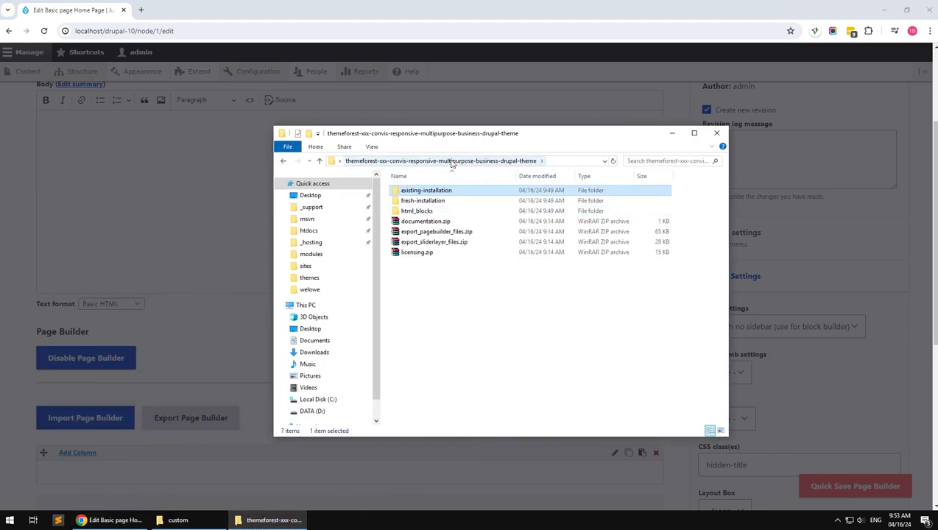
right_click(422, 231)
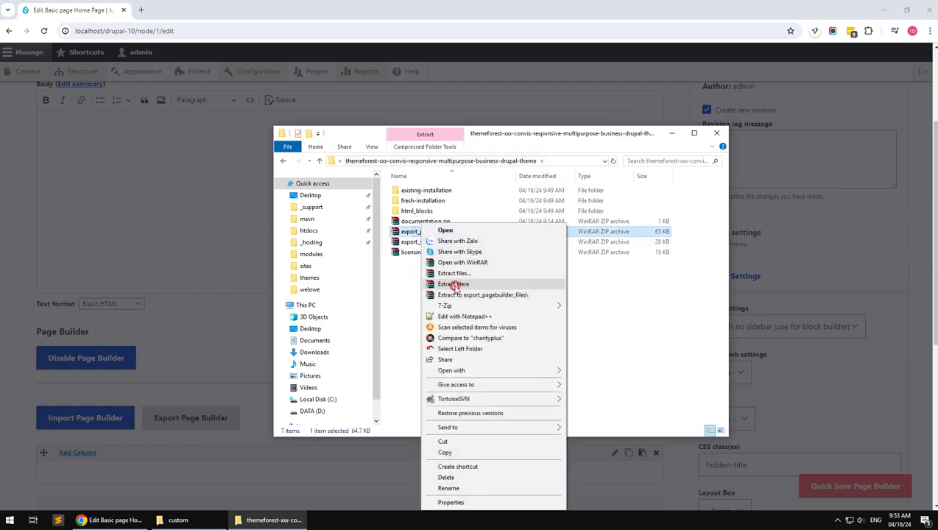
click(452, 284)
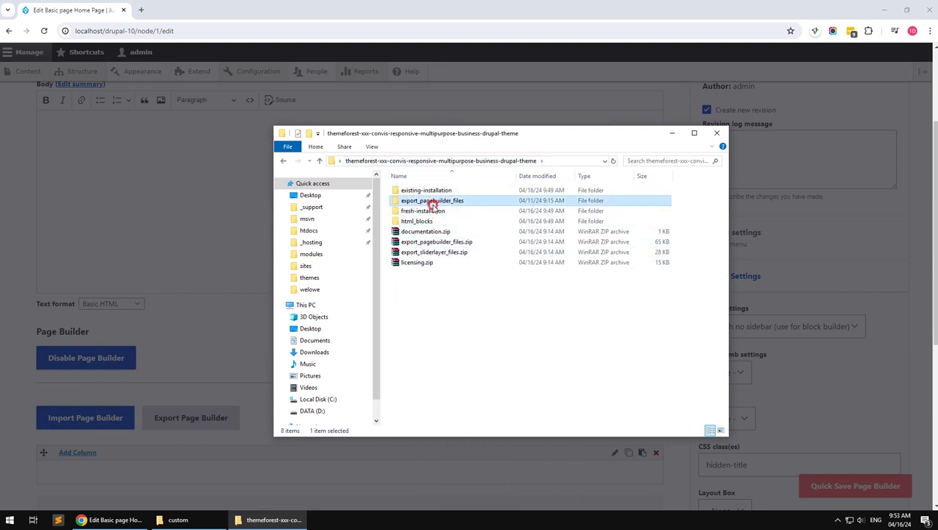
Import 01-home-01.txt from the extracted export_pagebuilder_files folder into the Home Page's page builder
double_click(431, 201)
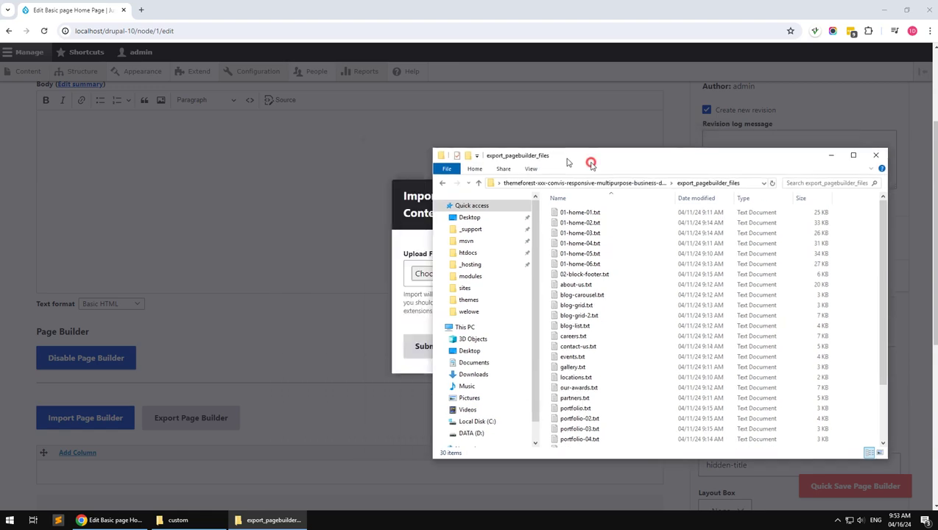
drag(568, 162, 661, 168)
drag(672, 217, 441, 274)
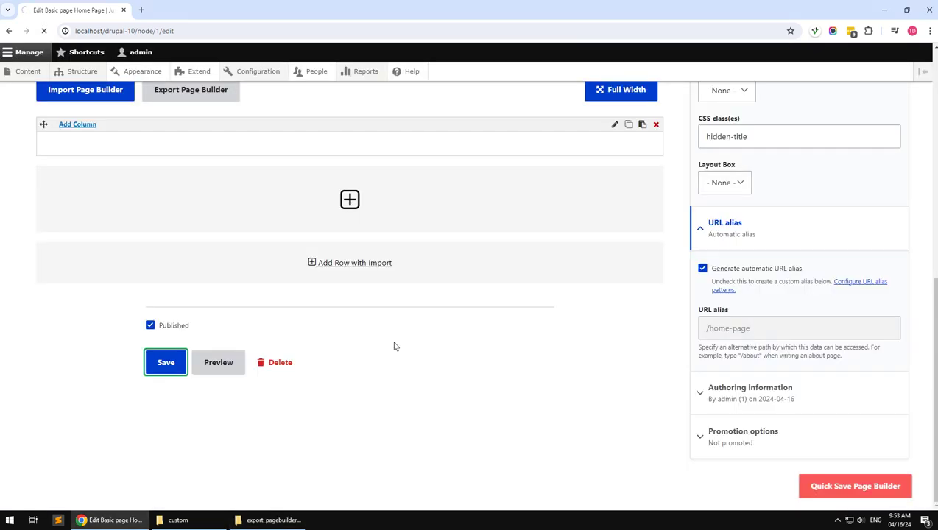
Set the Home Page's breadcrumb setting to Disable and save the page
scroll(388, 345, down, 4)
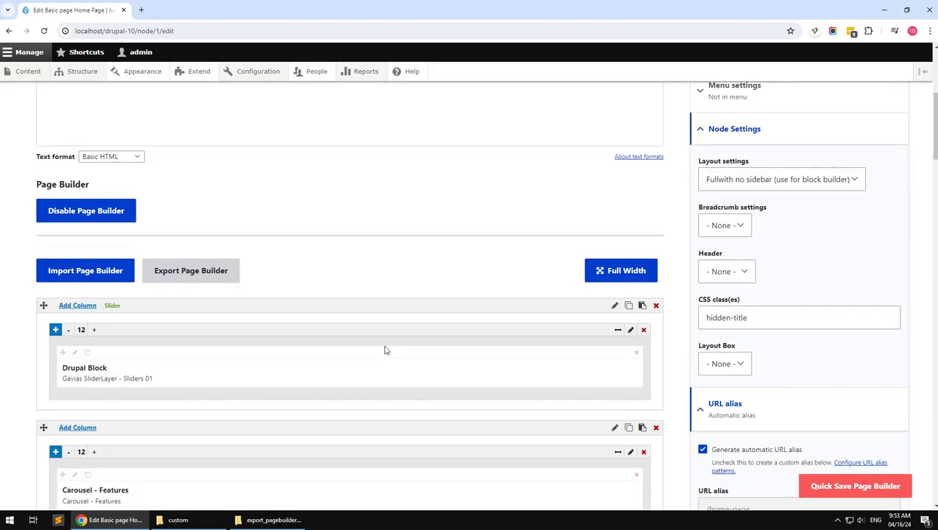
scroll(385, 350, down, 1)
click(740, 177)
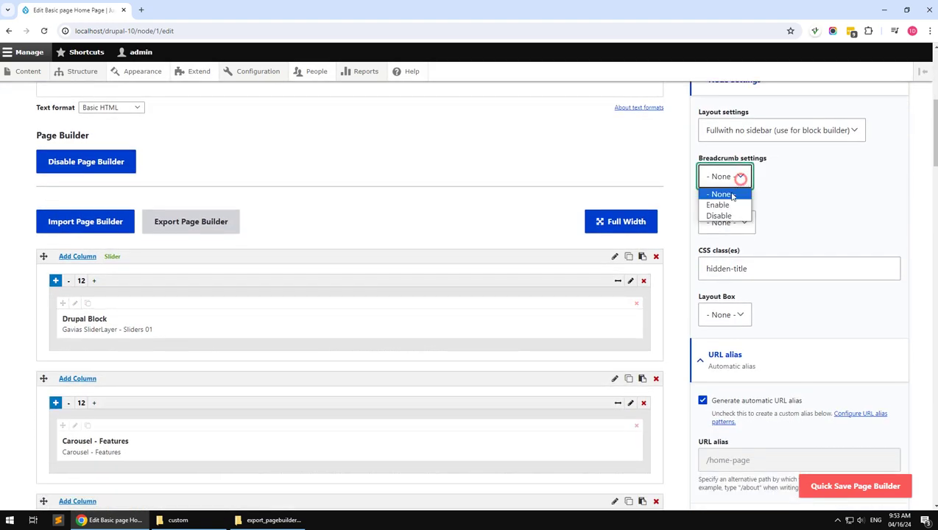
click(720, 215)
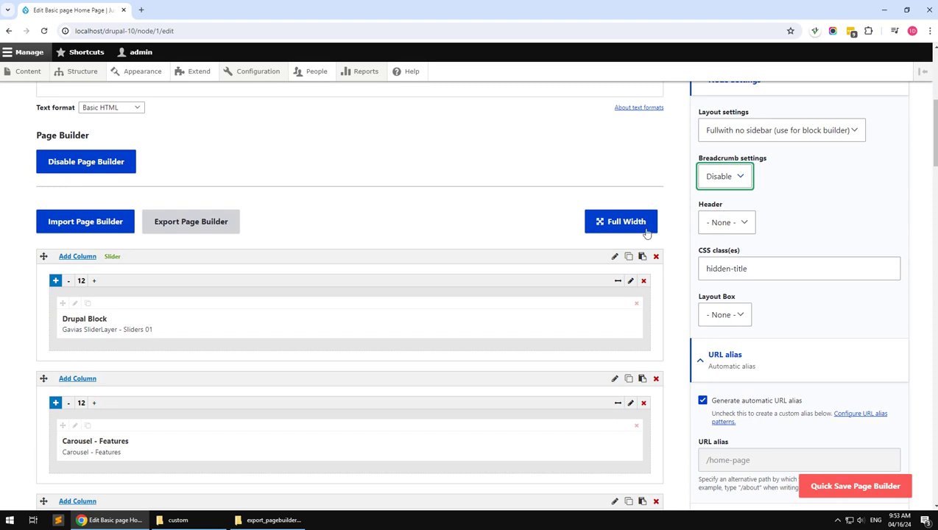
scroll(342, 332, down, 10)
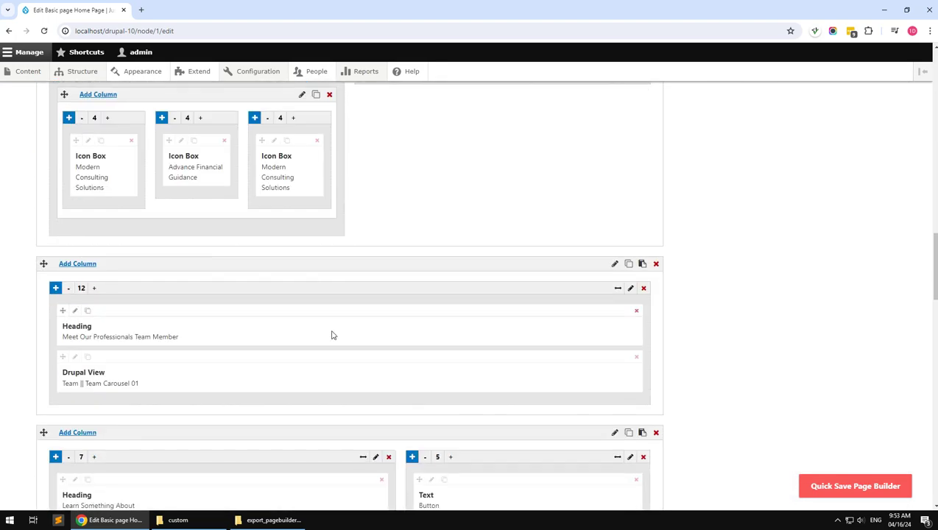
scroll(331, 335, down, 10)
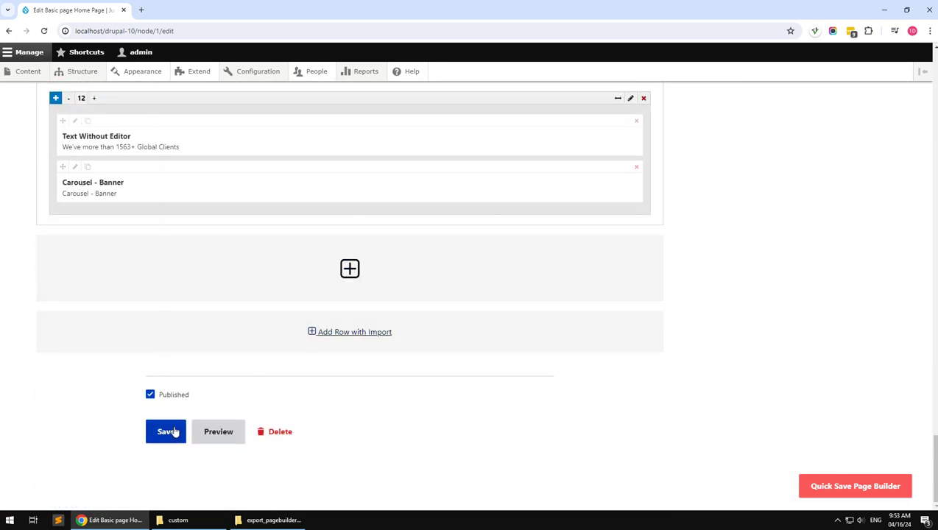
click(169, 431)
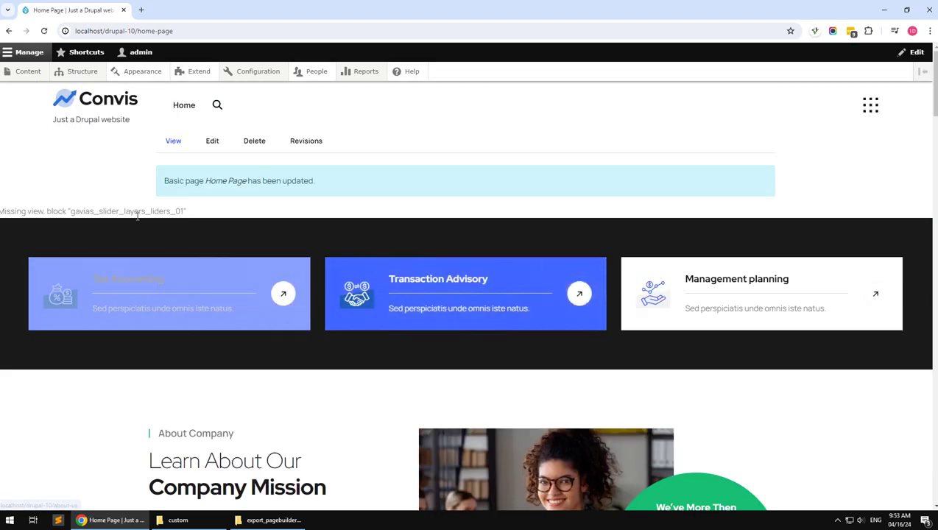
Add a Gavias slider layer group titled "Slider 01" for the missing slider block and save it
drag(46, 211, 188, 212)
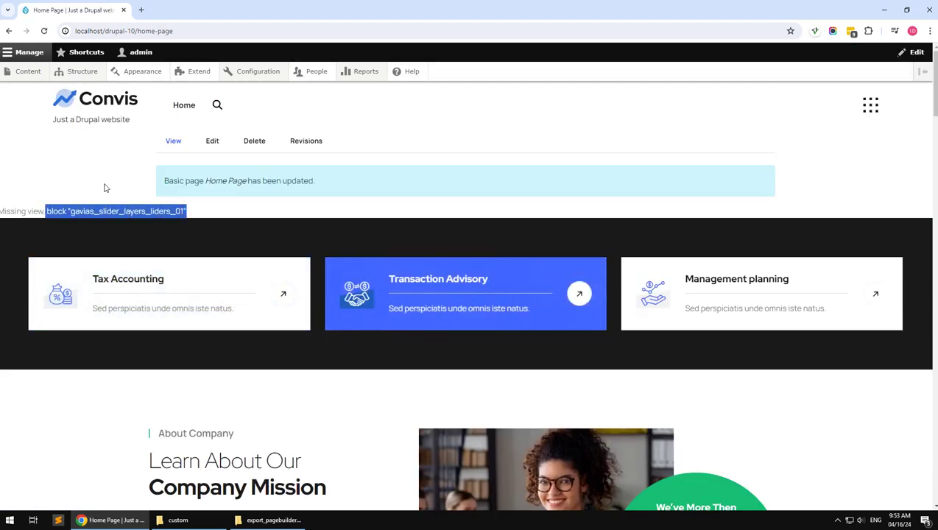
click(212, 213)
mouse_move(81, 72)
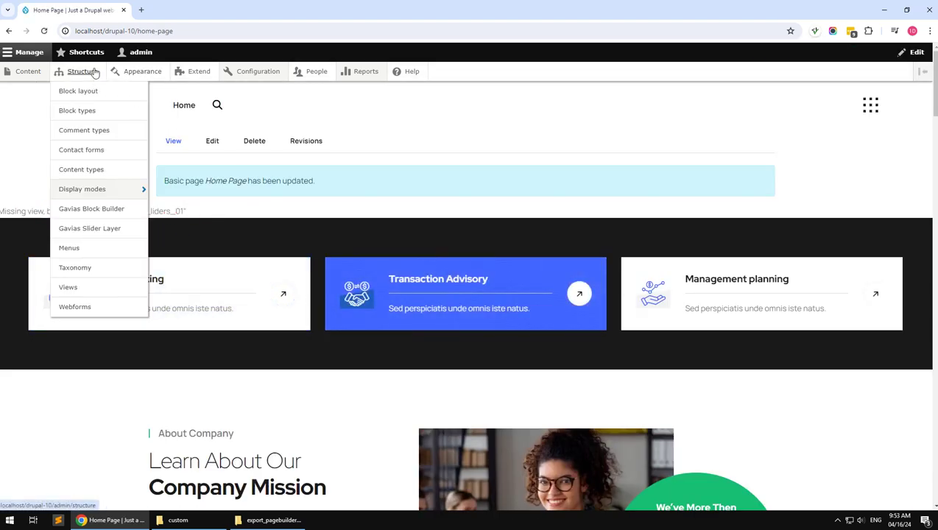
click(114, 229)
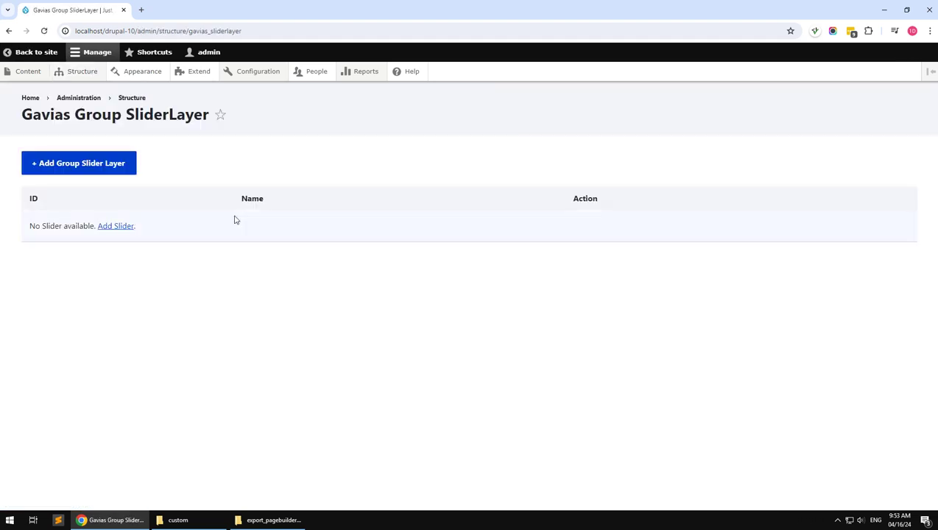
click(76, 167)
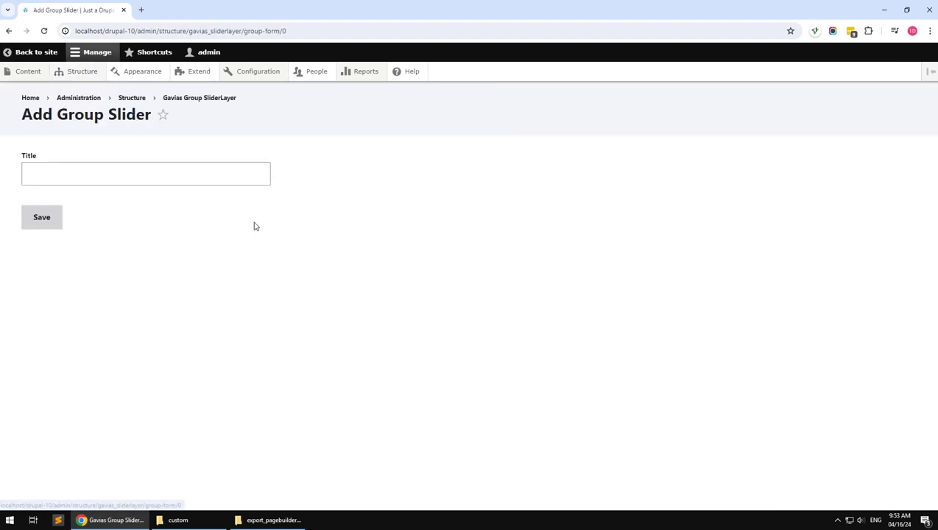
click(144, 177)
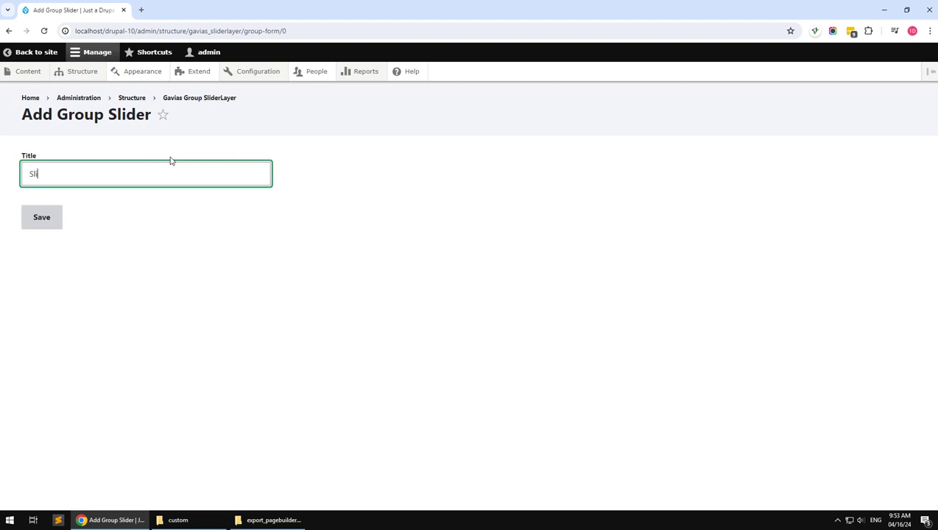
click(38, 225)
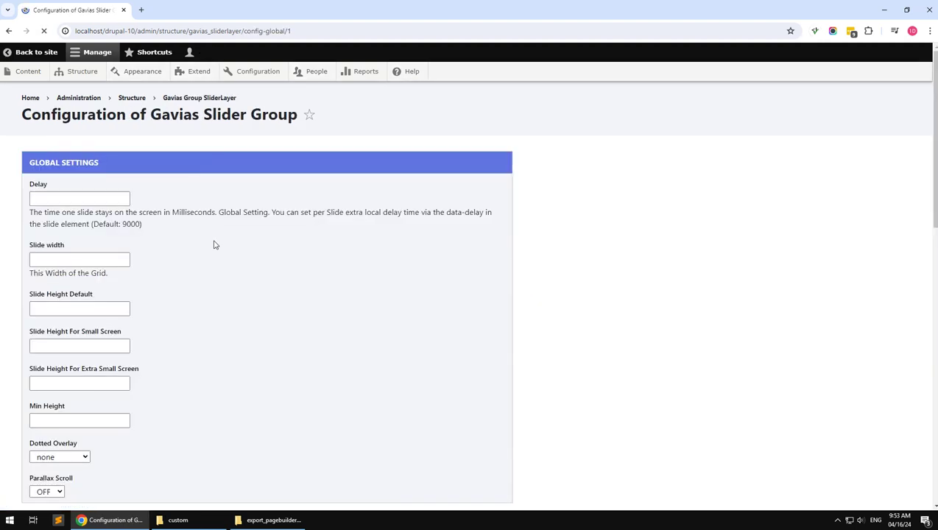
Extract export_sliderlayer_files.zip from the theme package and import sliderlayer-01.txt into the Slider 01 group
click(8, 31)
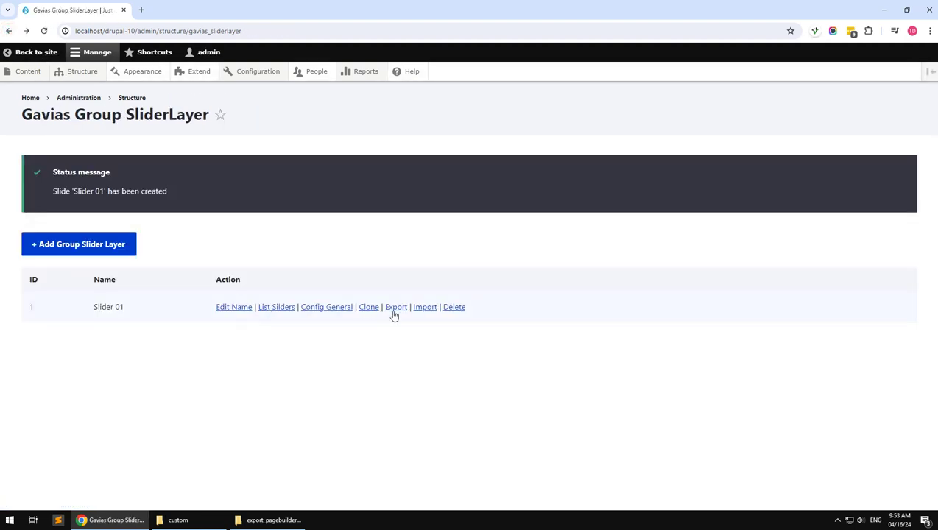
click(425, 309)
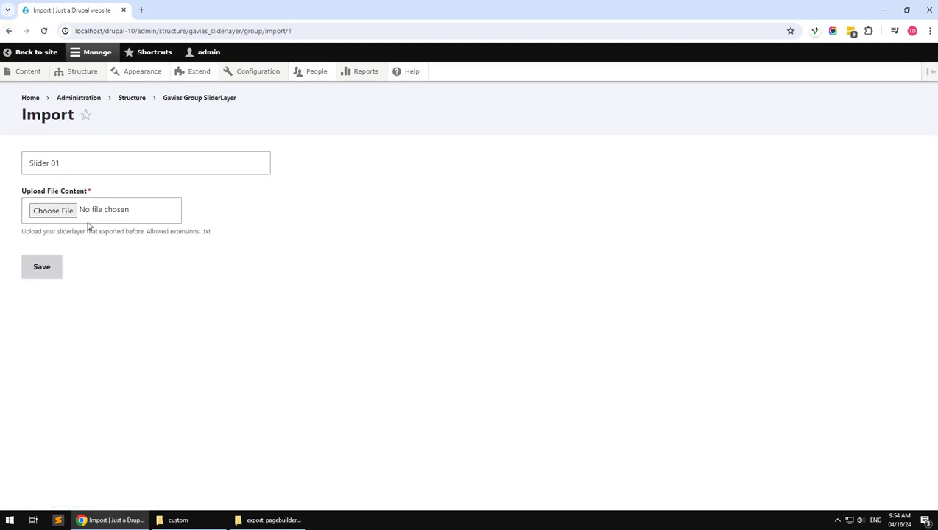
click(236, 520)
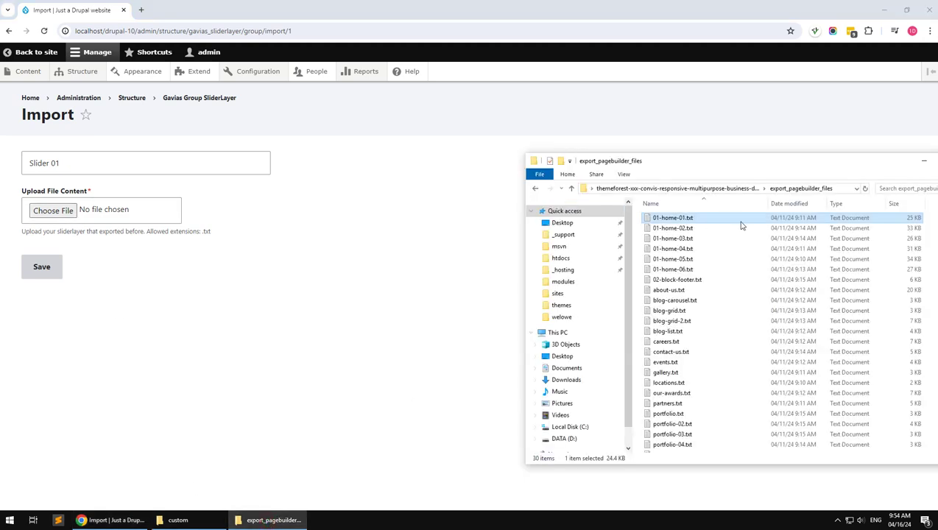
click(737, 187)
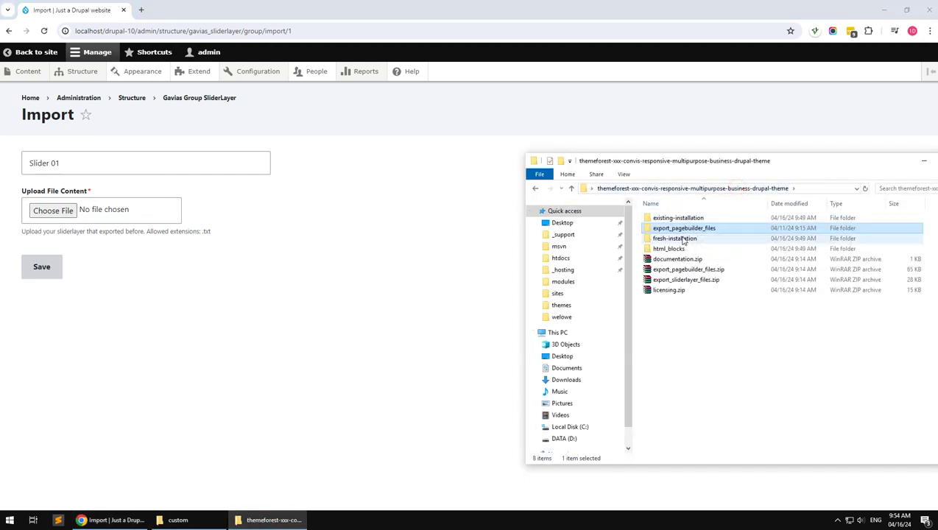
right_click(678, 280)
click(707, 284)
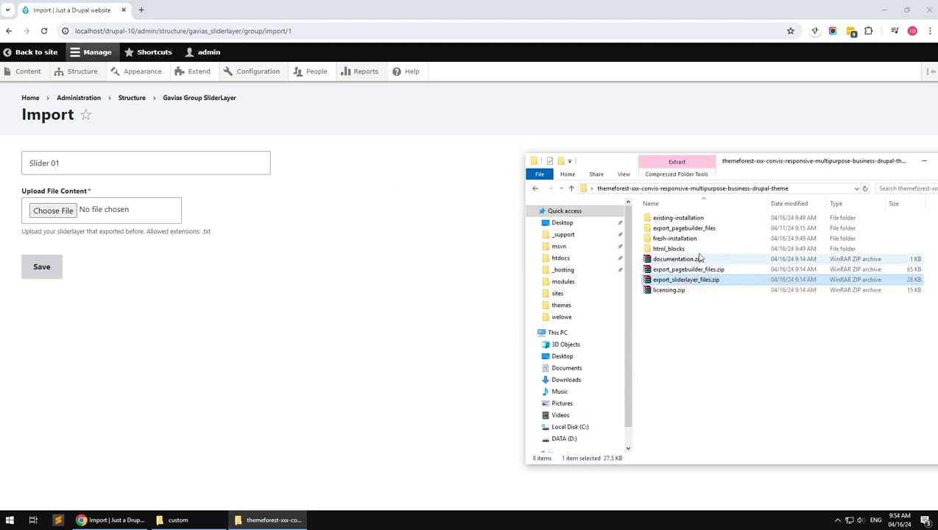
double_click(681, 238)
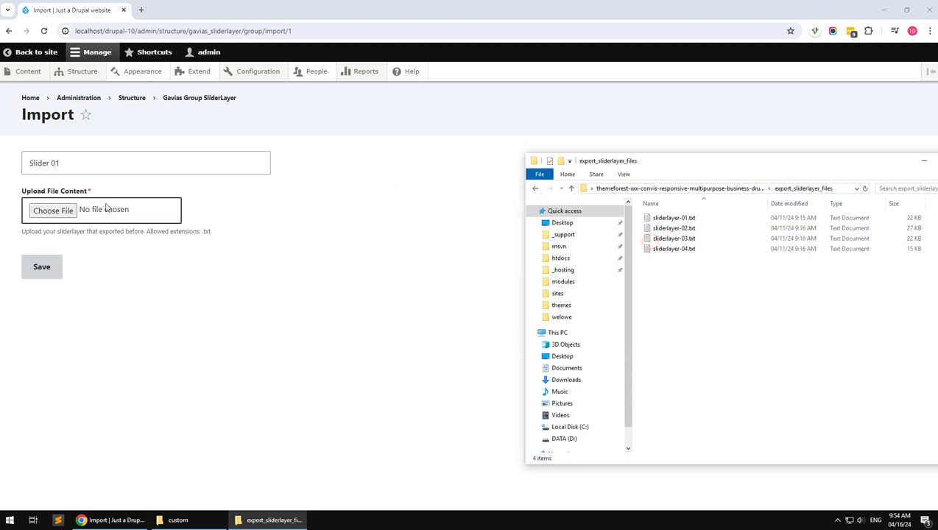
drag(674, 218, 74, 212)
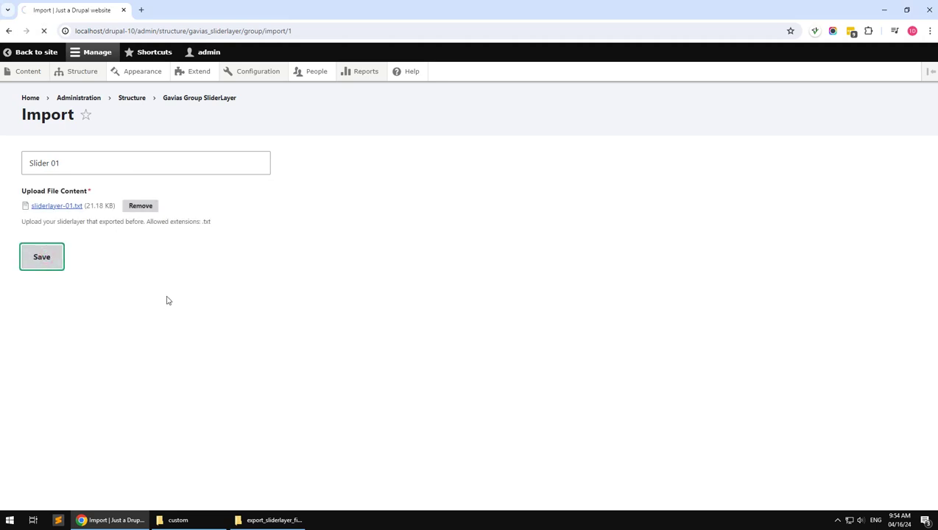
Find the Gavias SliderLayer - Slider 01 block with the search term "slider", place it in the Other region and save it
mouse_move(97, 77)
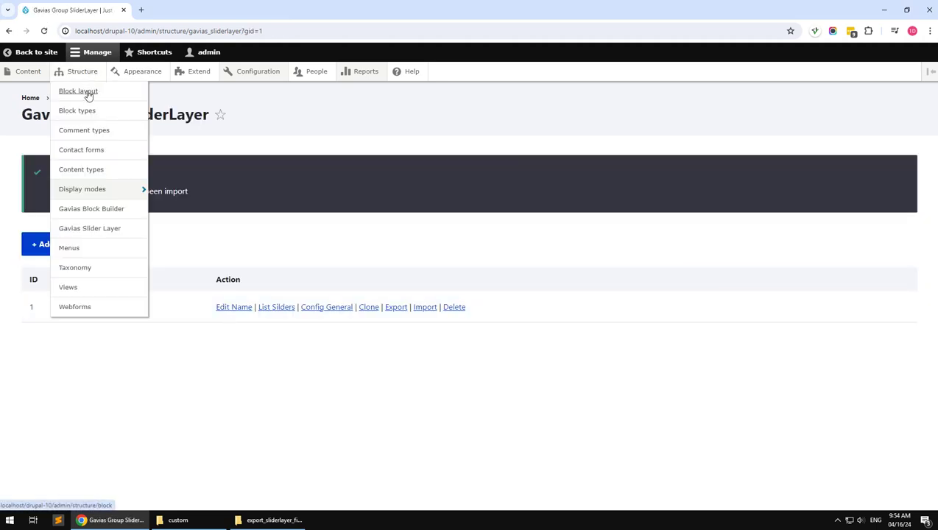
click(87, 94)
scroll(404, 315, down, 20)
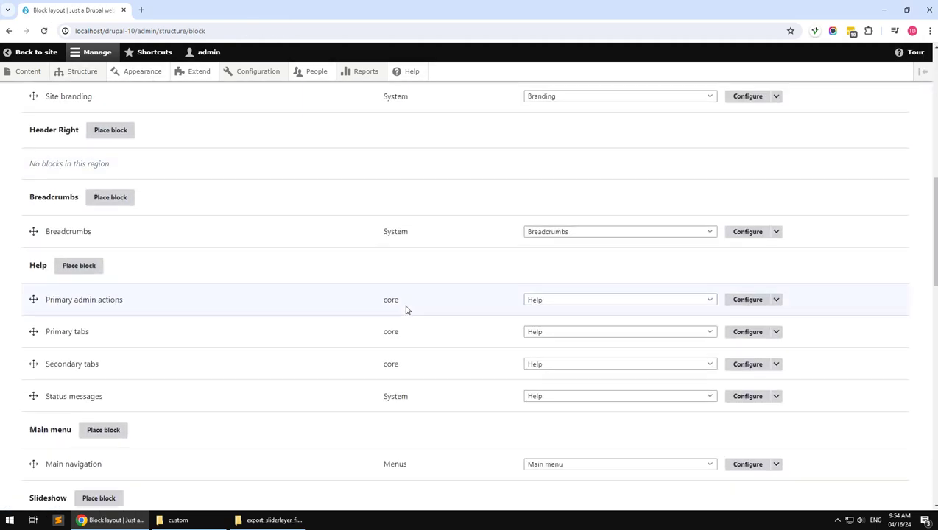
click(83, 173)
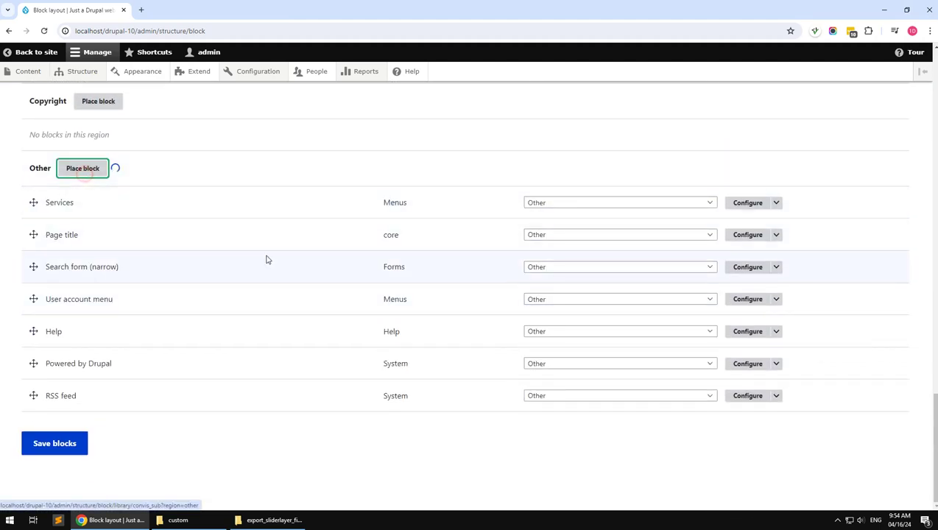
text(slider)
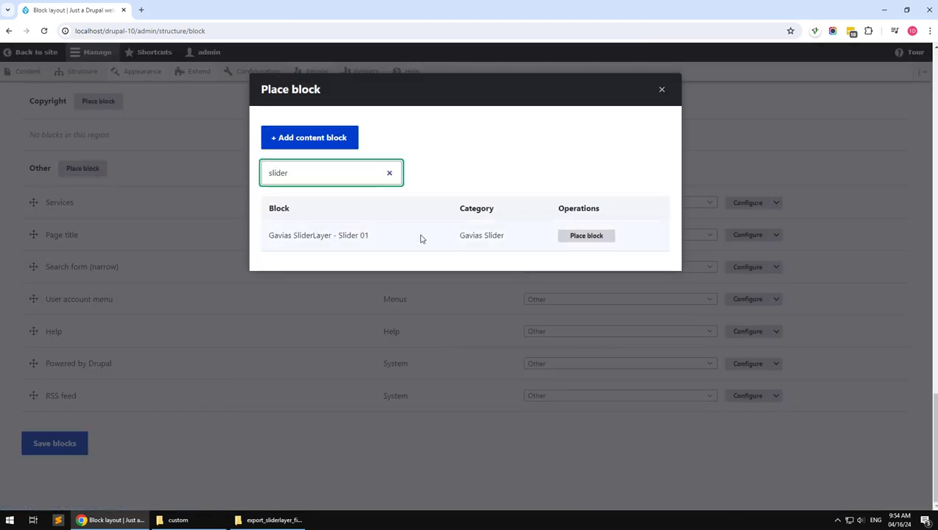
click(587, 235)
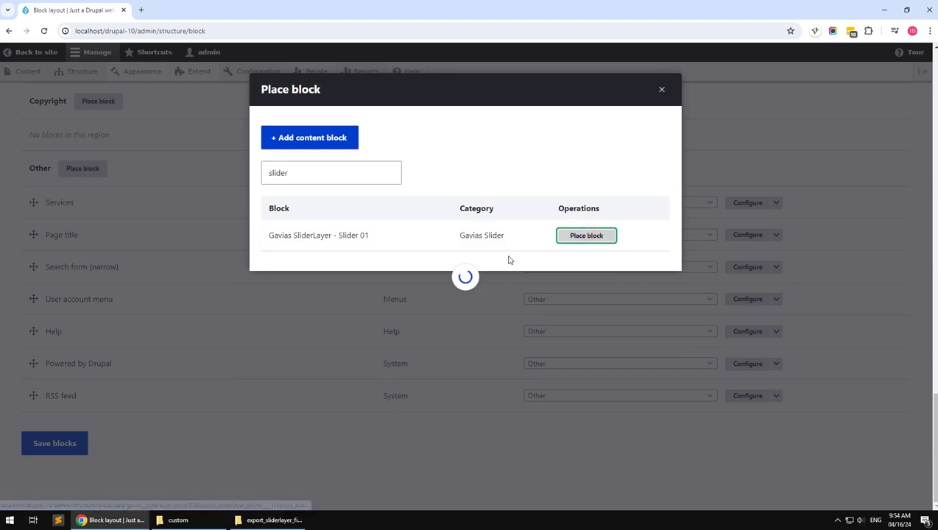
click(277, 226)
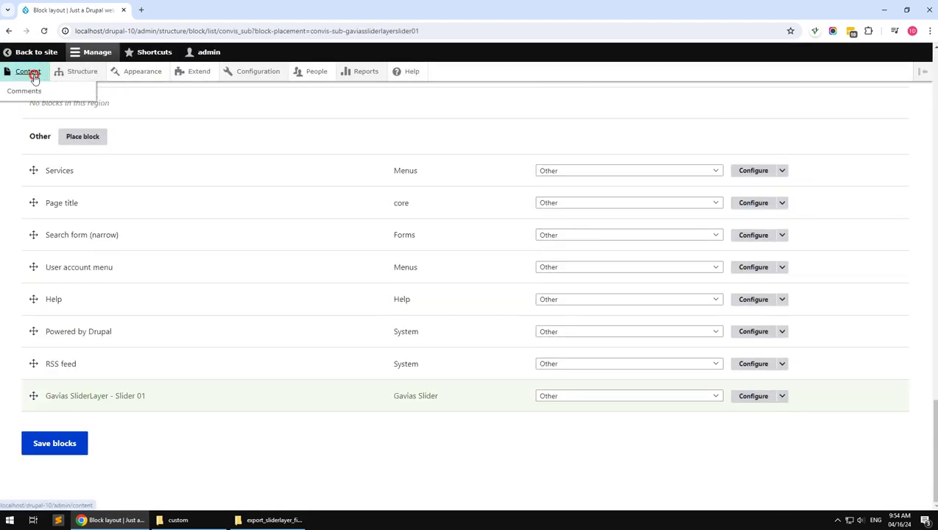
Assign Gavias SliderLayer - Slider 01 to the Home Page's first Drupal Block element, save the page, and review the published page
click(35, 77)
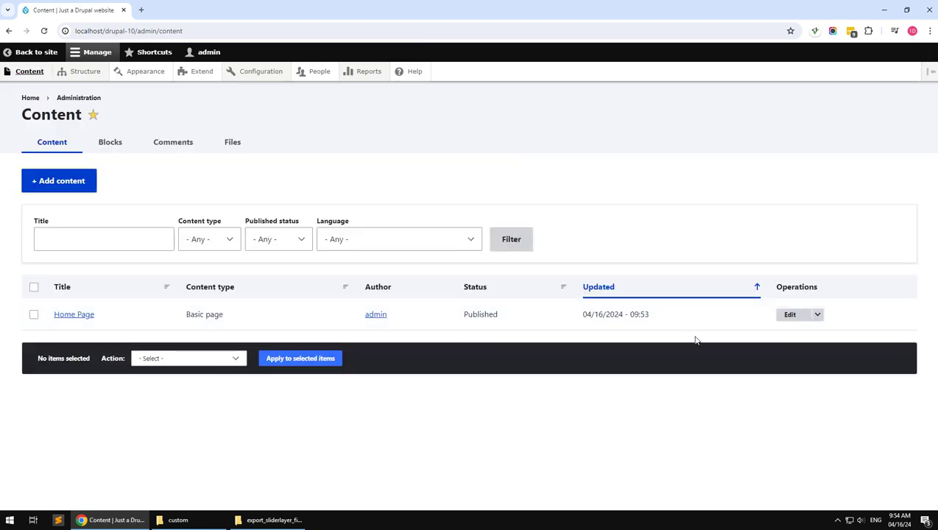
click(788, 314)
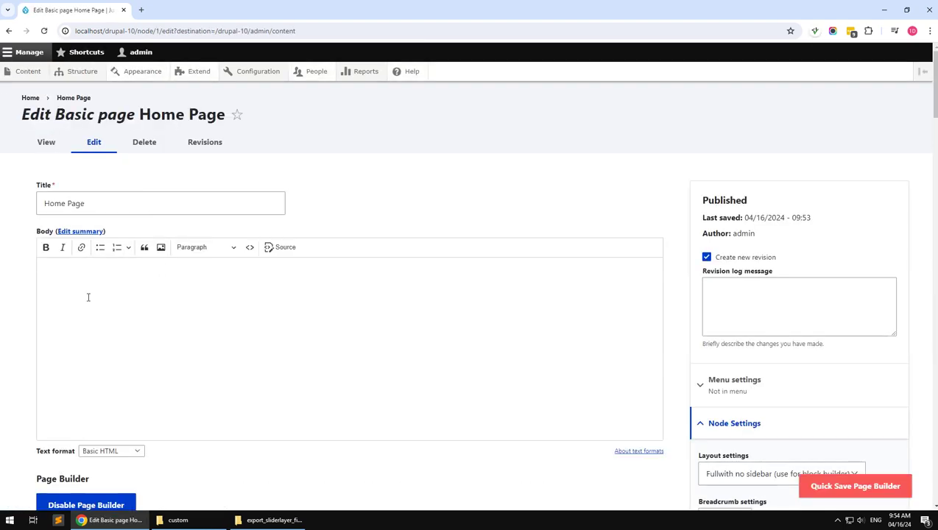
scroll(78, 309, down, 4)
scroll(67, 322, down, 1)
click(74, 303)
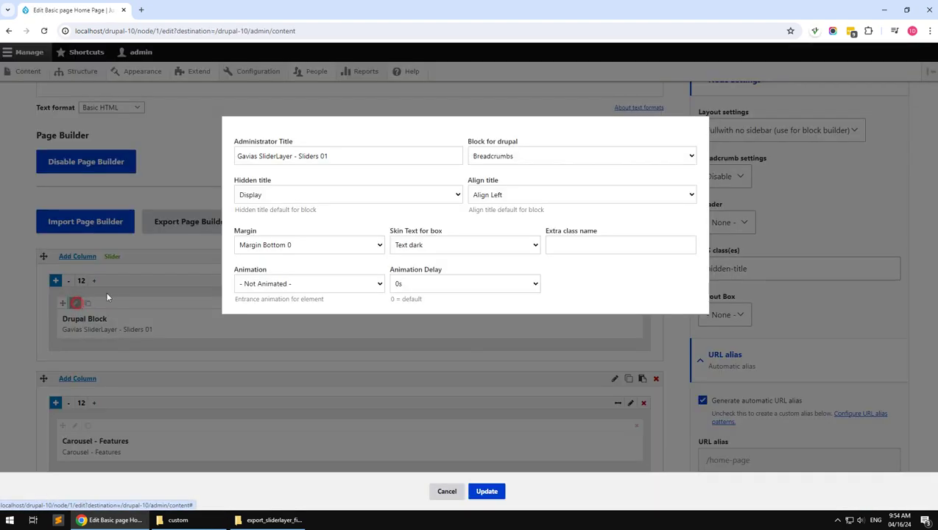
click(501, 157)
click(511, 185)
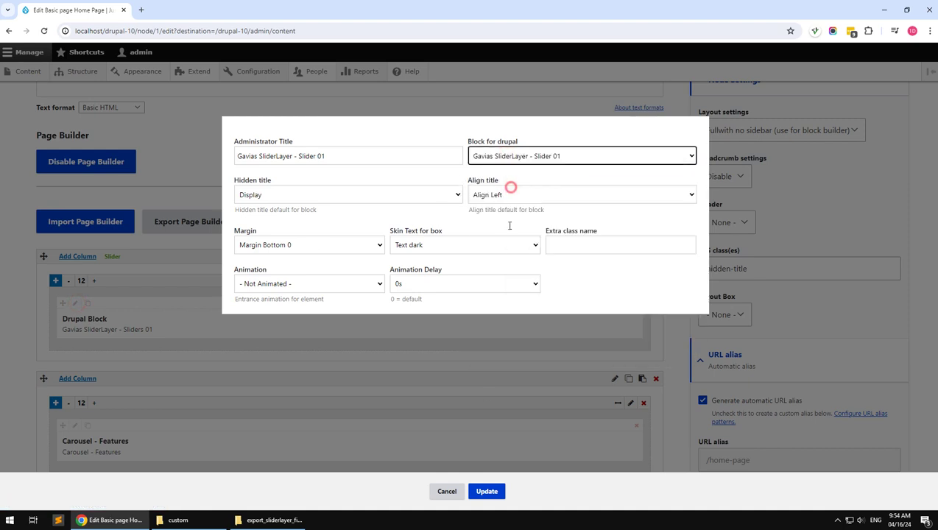
click(490, 498)
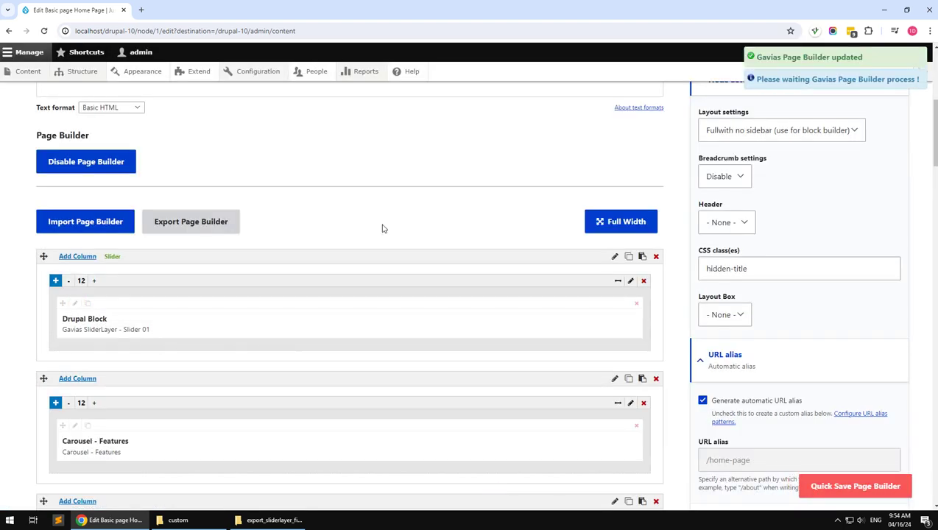
scroll(382, 228, up, 5)
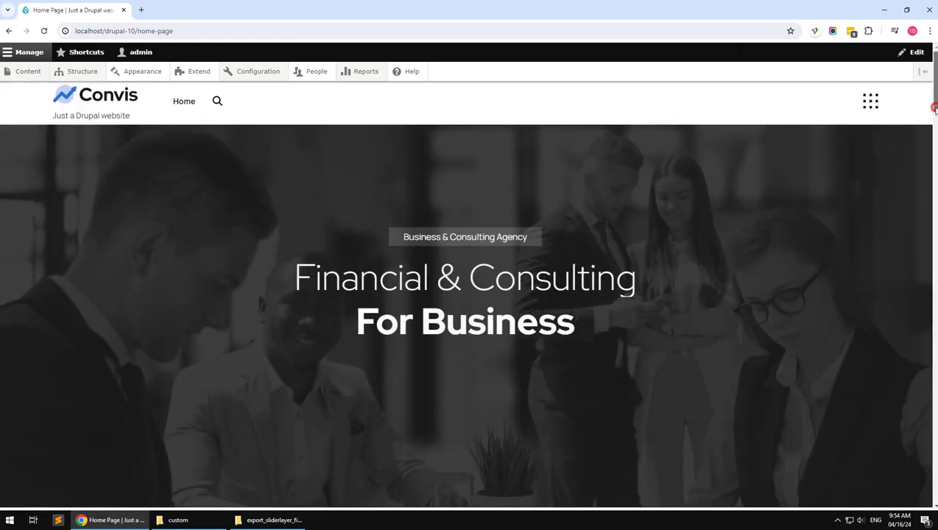
click(930, 197)
drag(930, 197, 931, 61)
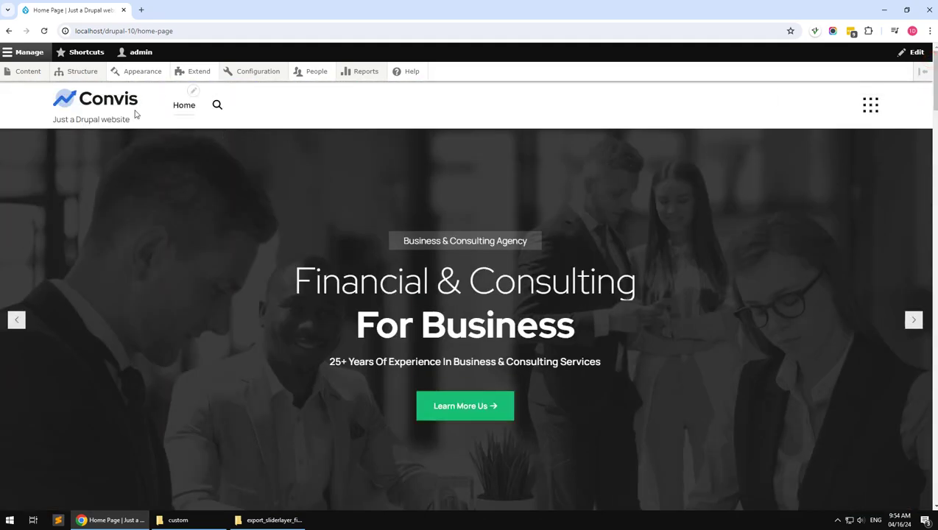
Turn off the site name in the Site branding block of the Convis sub-theme and save the block
click(80, 87)
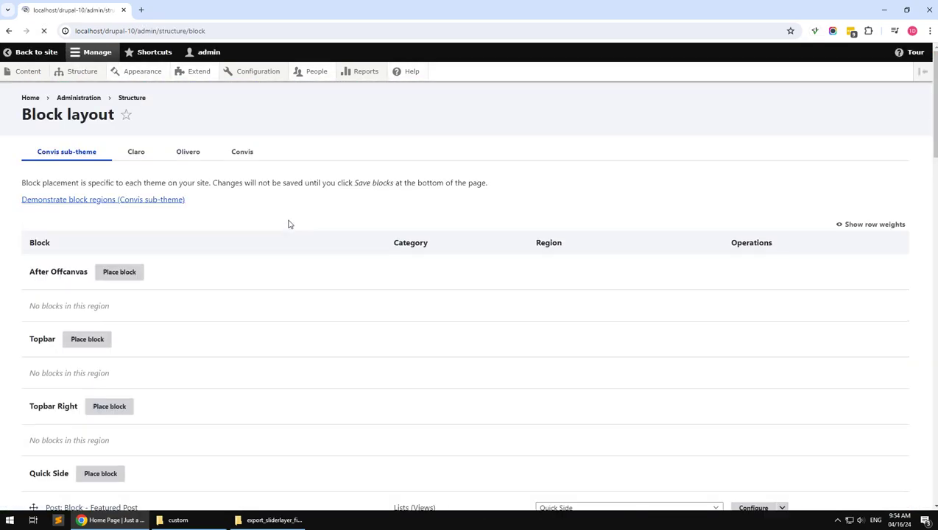
scroll(229, 295, down, 3)
scroll(506, 363, down, 2)
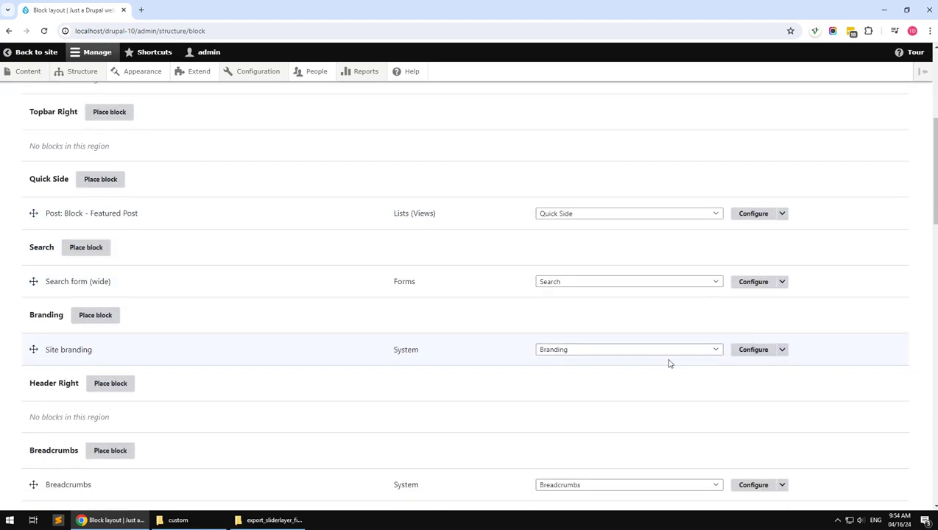
click(754, 350)
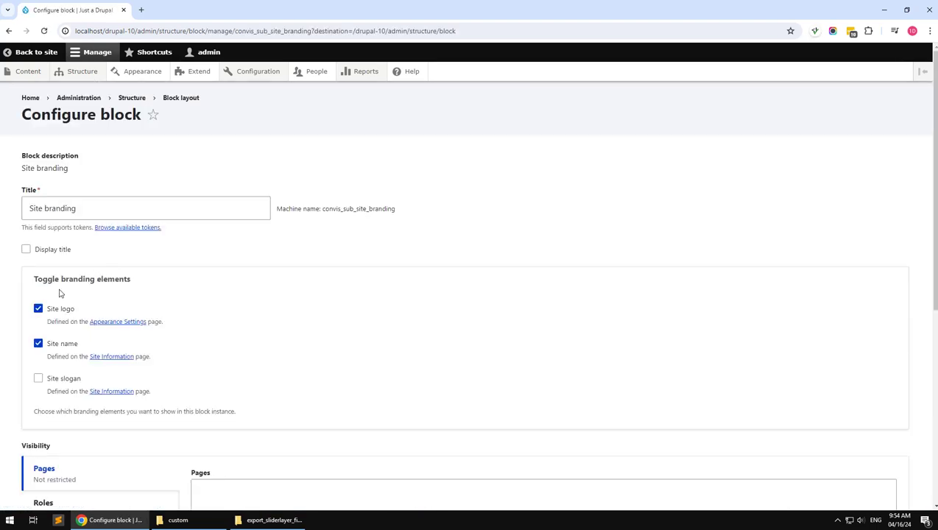
click(39, 344)
scroll(58, 435, down, 5)
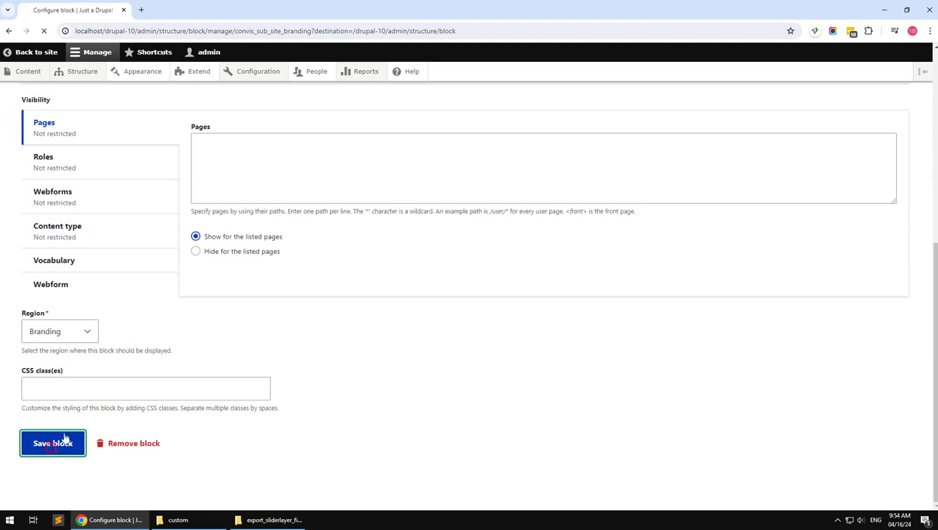
Set the site's default front page to /node/1, save the basic site settings, and open the front page to check it
scroll(201, 276, up, 3)
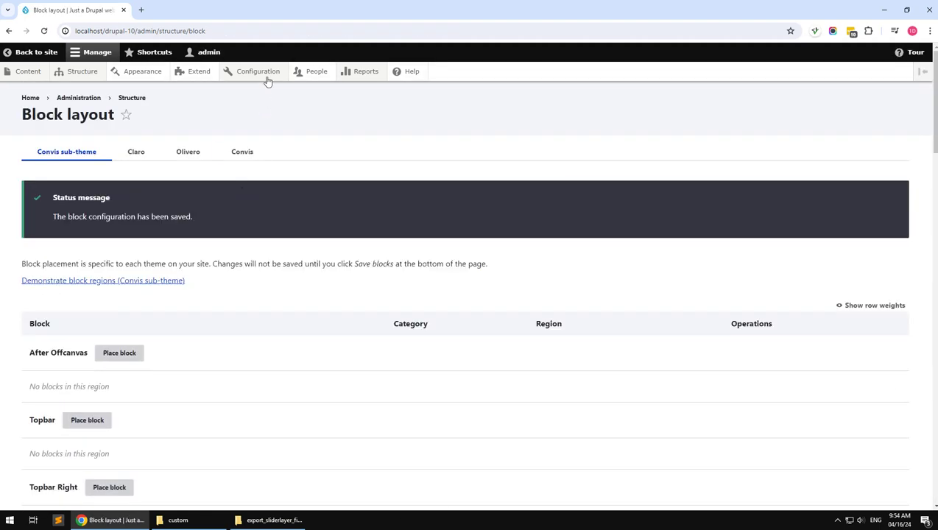
mouse_move(261, 101)
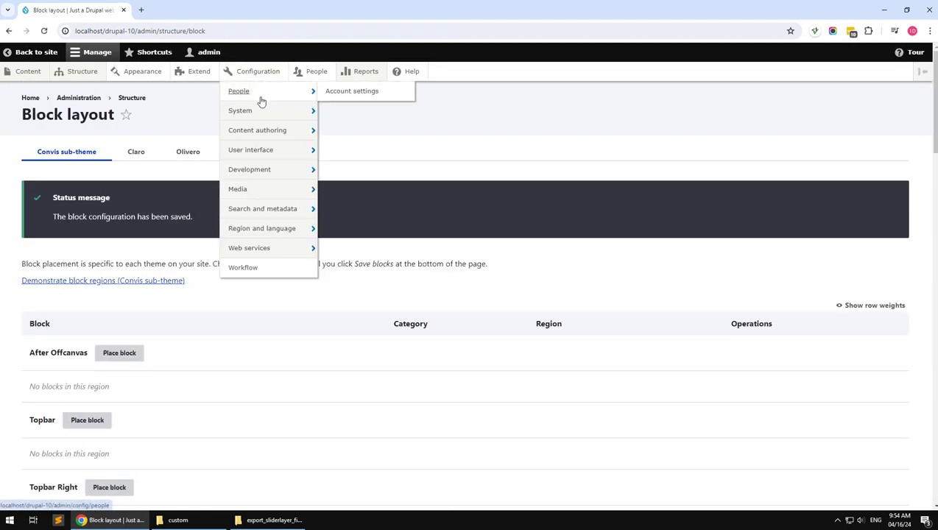
click(346, 112)
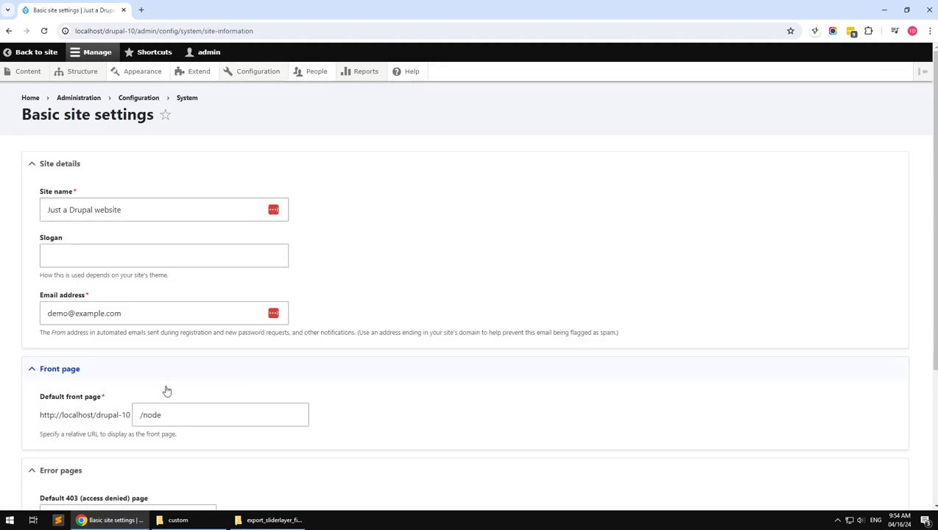
click(190, 417)
text(/1)
scroll(114, 409, down, 3)
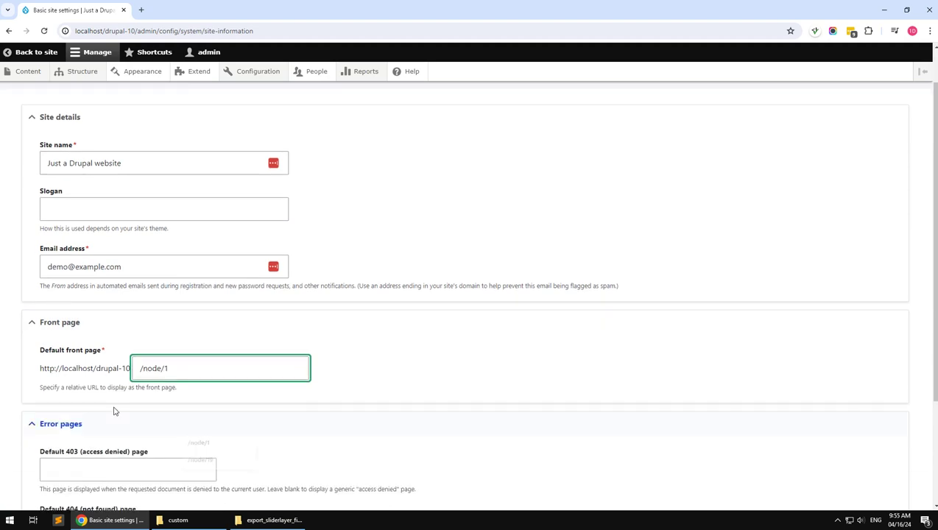
click(103, 434)
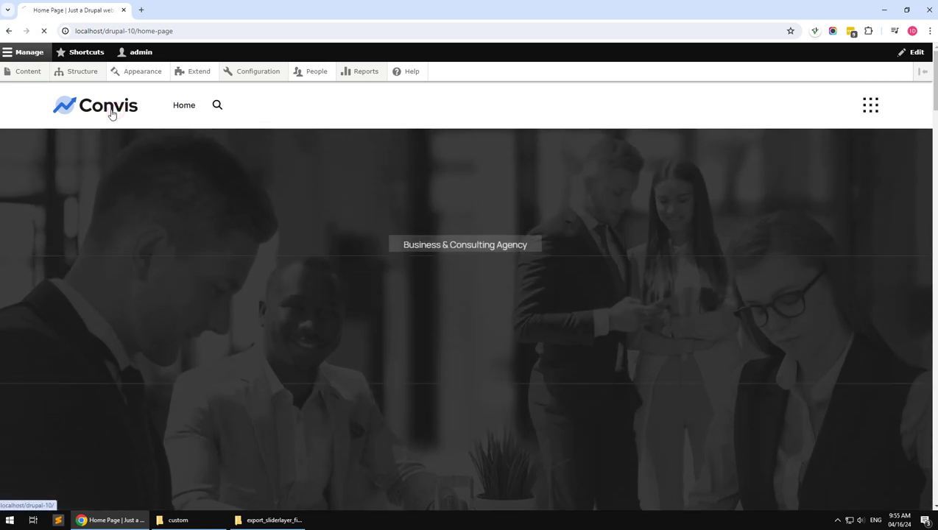
click(111, 113)
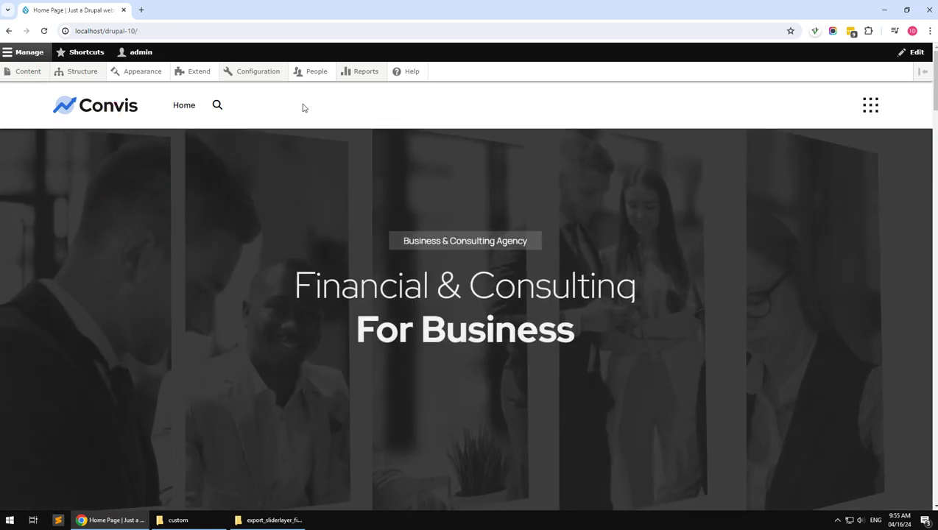
Add a Gavias content builder block titled "Footer" with the machine name "footer" and save it
mouse_move(95, 81)
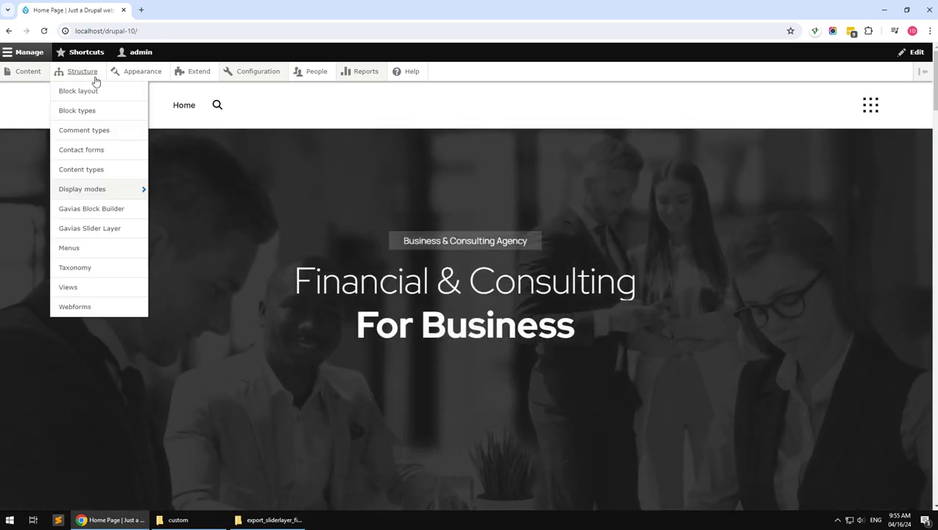
click(96, 213)
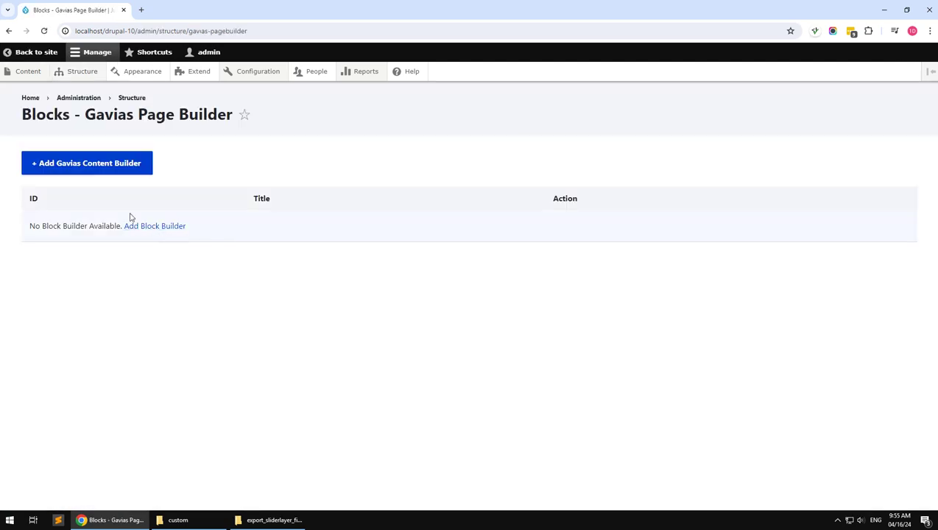
click(108, 168)
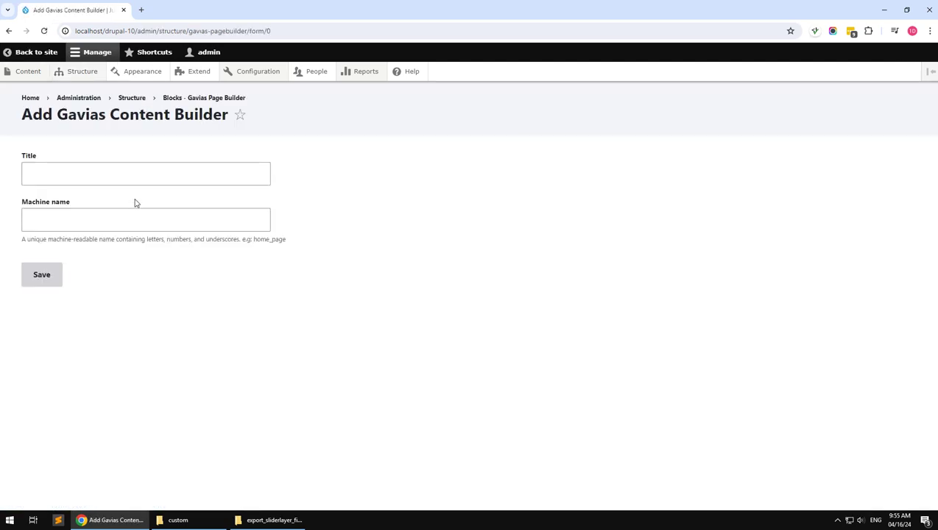
click(141, 174)
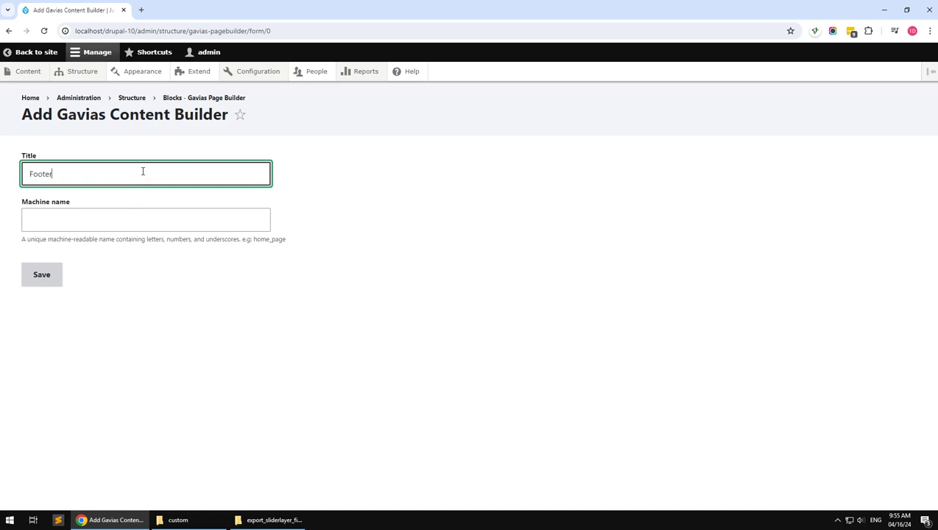
key(Tab)
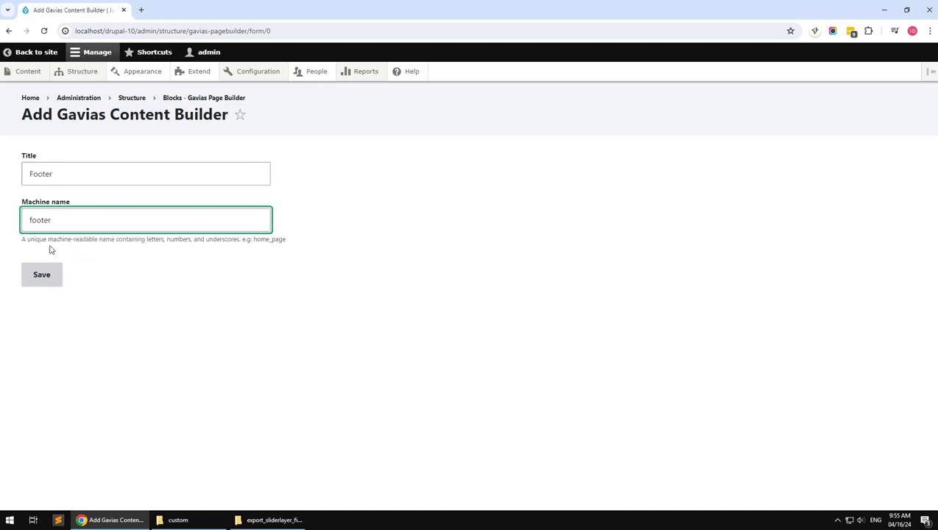
click(41, 274)
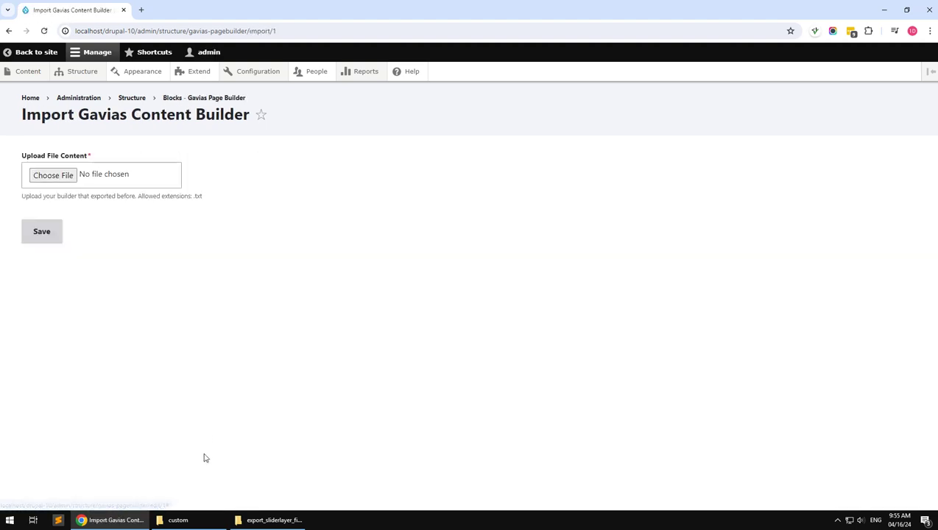
Import 02-block-footer.txt from the export_pagebuilder_files folder into the Footer content builder and look over its layout
click(269, 520)
click(694, 190)
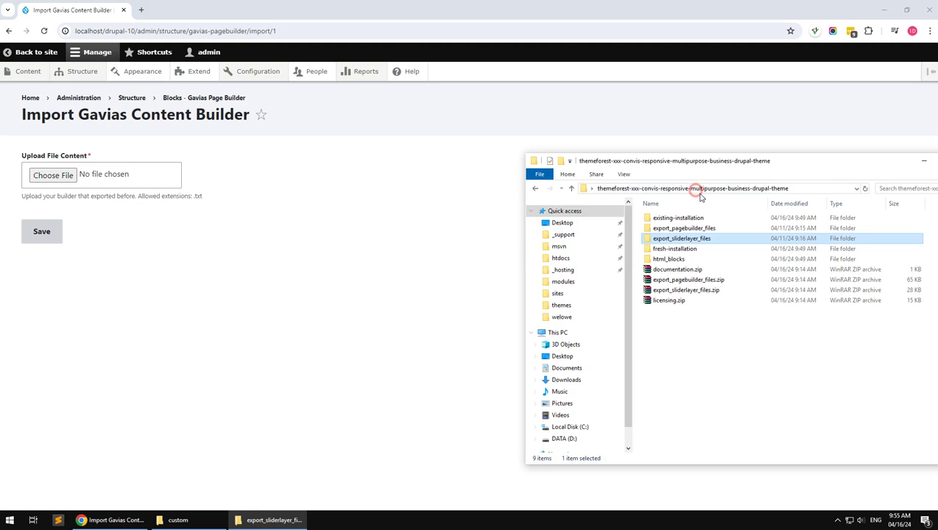
double_click(670, 228)
drag(674, 280, 44, 176)
click(46, 219)
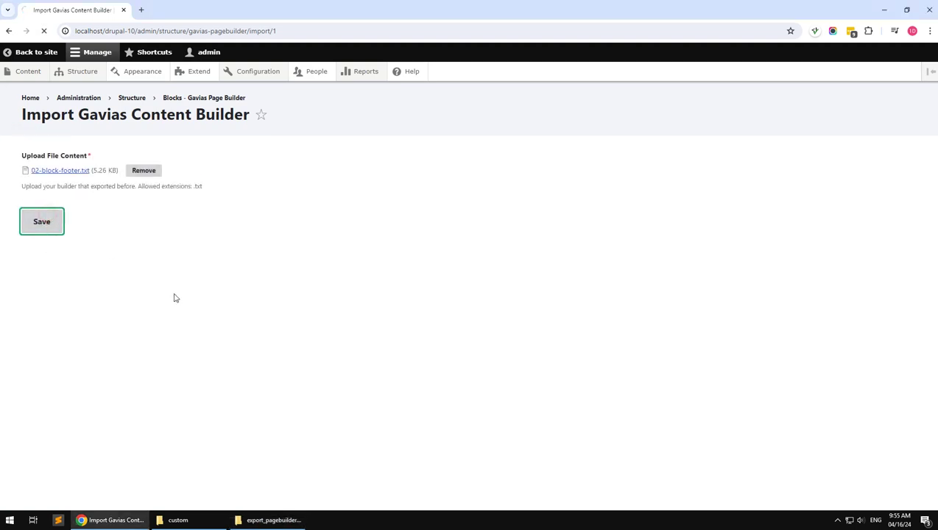
scroll(203, 315, down, 2)
scroll(204, 314, up, 2)
Place the Gavias Content Builder - Footer block in the Footer region with its title hidden, save it, and check the front page footer
mouse_move(71, 76)
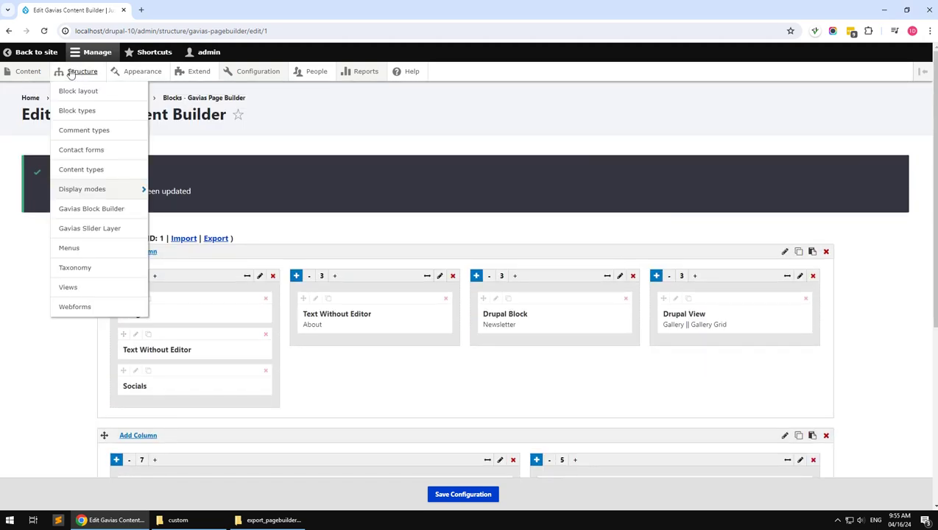
click(72, 93)
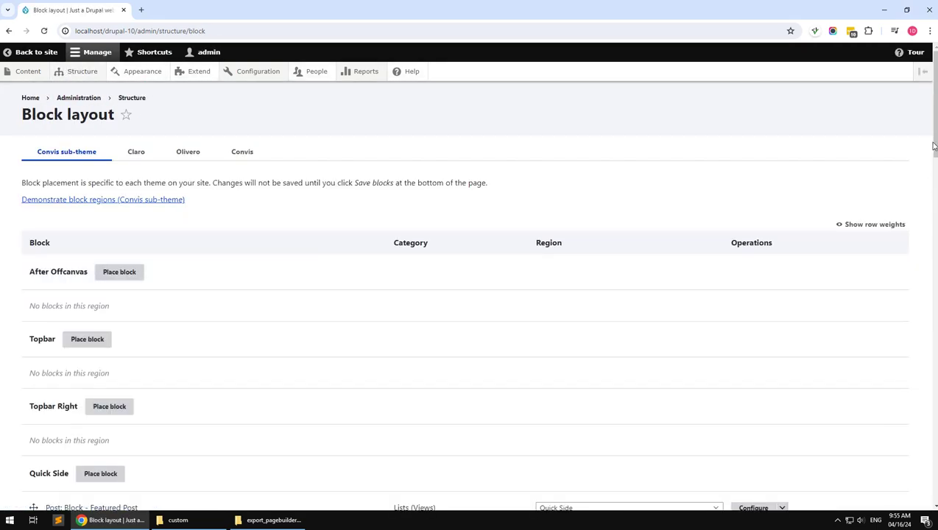
drag(934, 146, 902, 426)
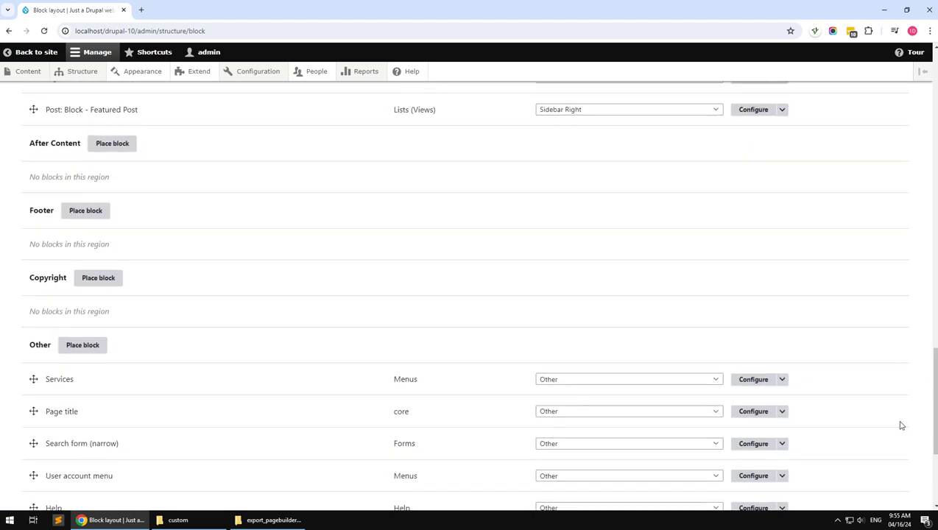
click(83, 211)
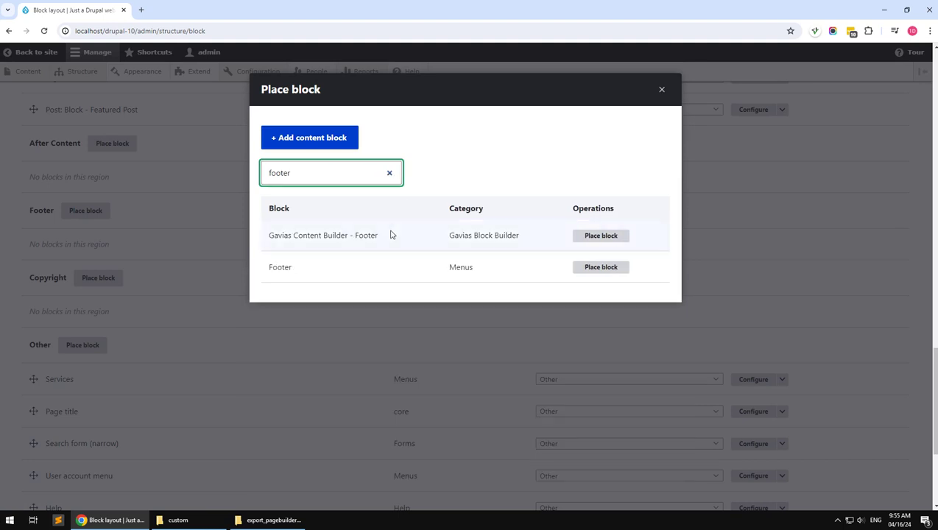
click(602, 237)
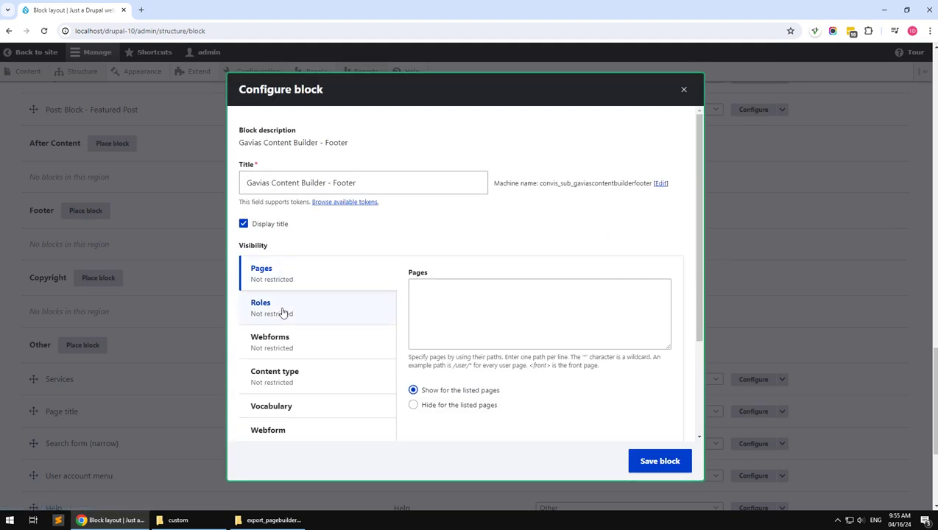
click(267, 230)
click(642, 457)
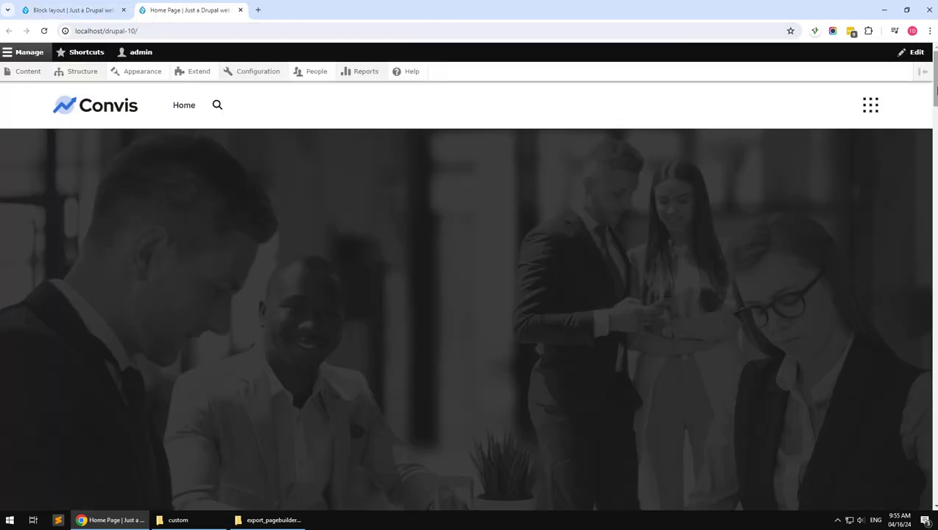
drag(936, 89, 936, 479)
double_click(555, 329)
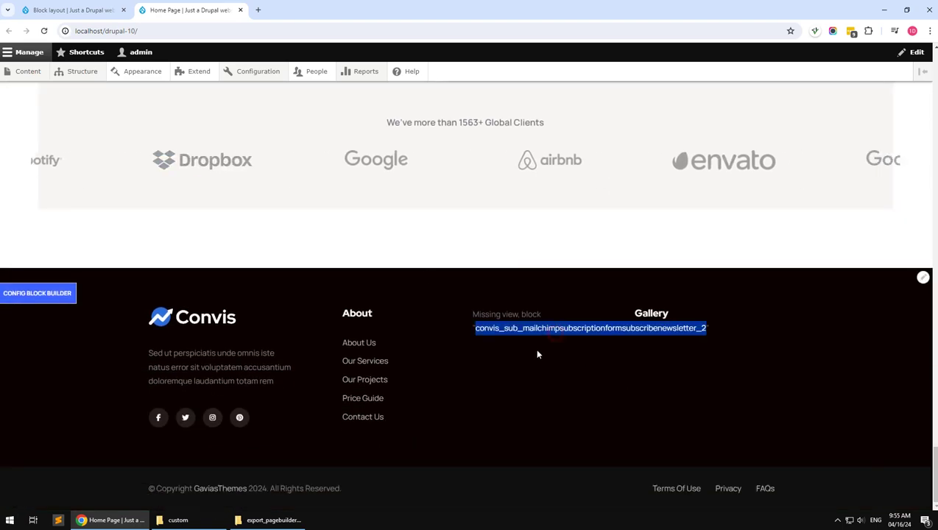
Place the Mailchimp Subscription Form block in the Other region with the title "Subscribe Newsletter" and save it
click(72, 9)
scroll(181, 350, down, 3)
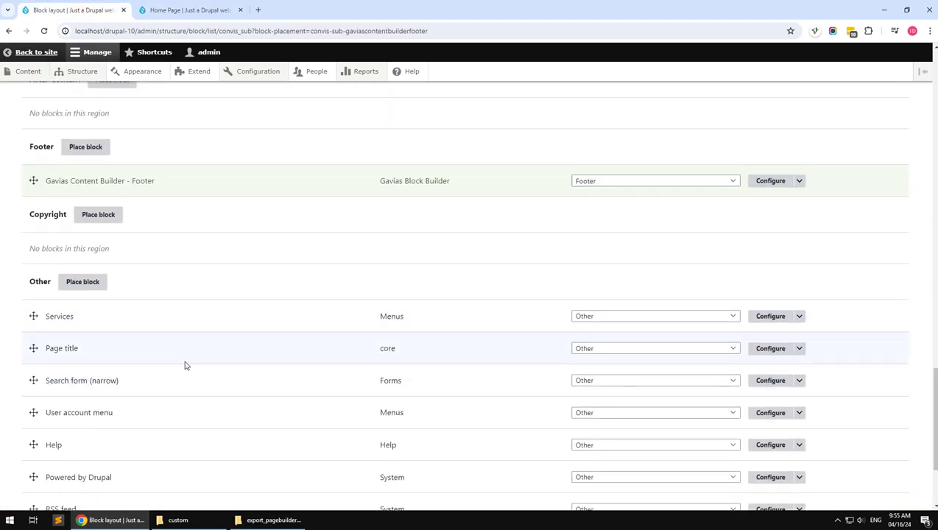
scroll(184, 365, up, 3)
scroll(181, 365, down, 3)
click(68, 287)
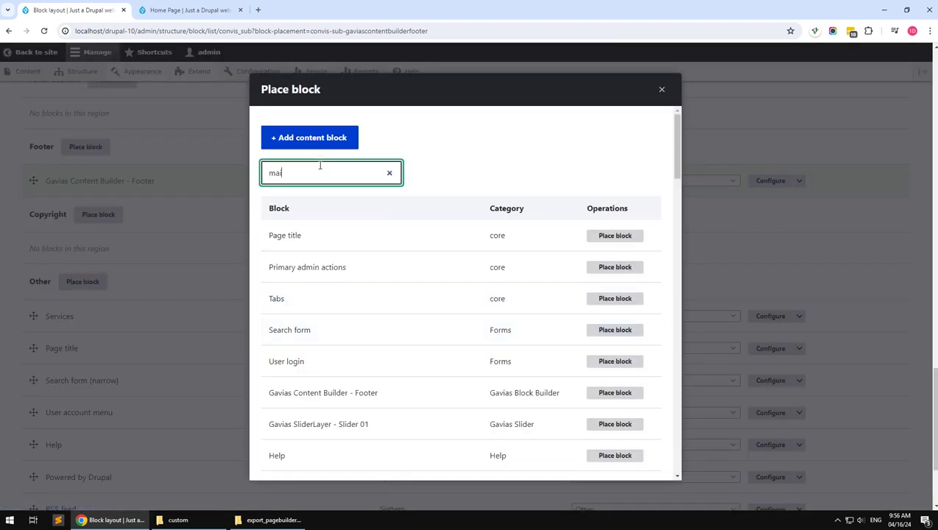
click(620, 236)
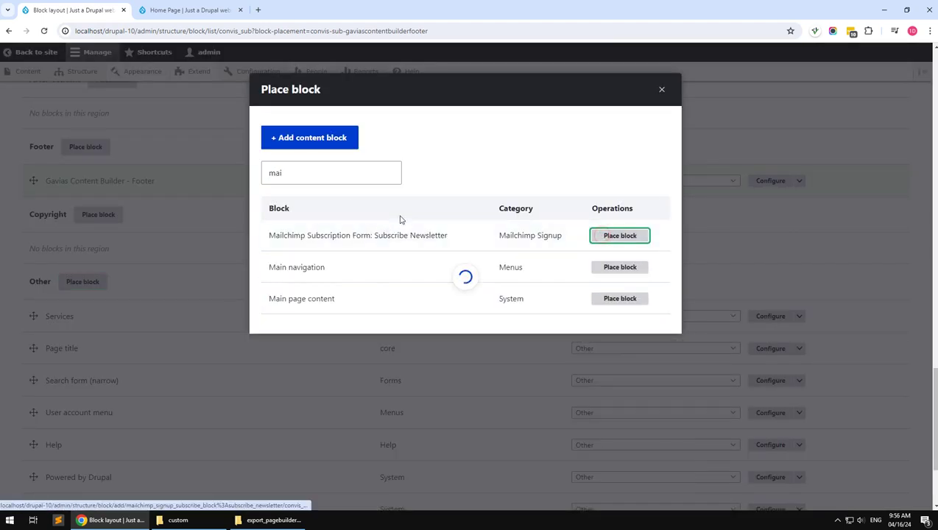
drag(352, 183, 168, 190)
key(BackSpace)
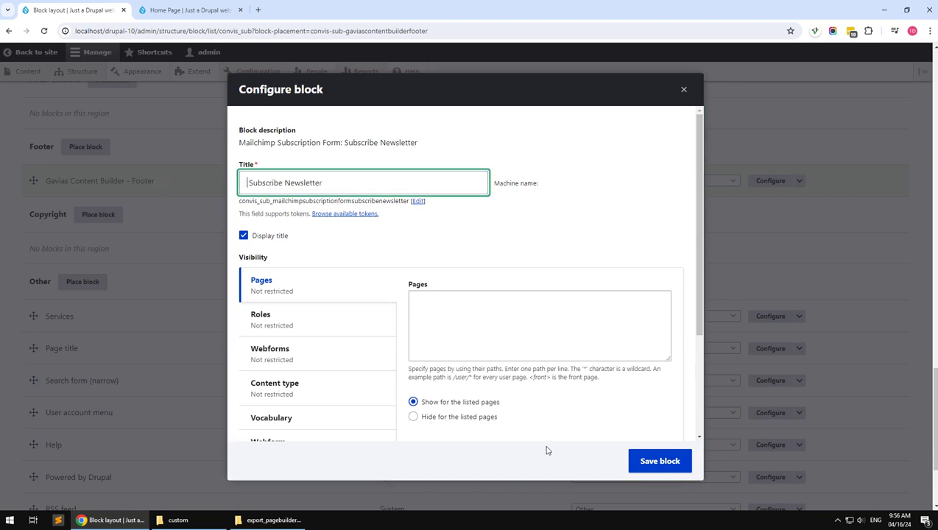
click(645, 466)
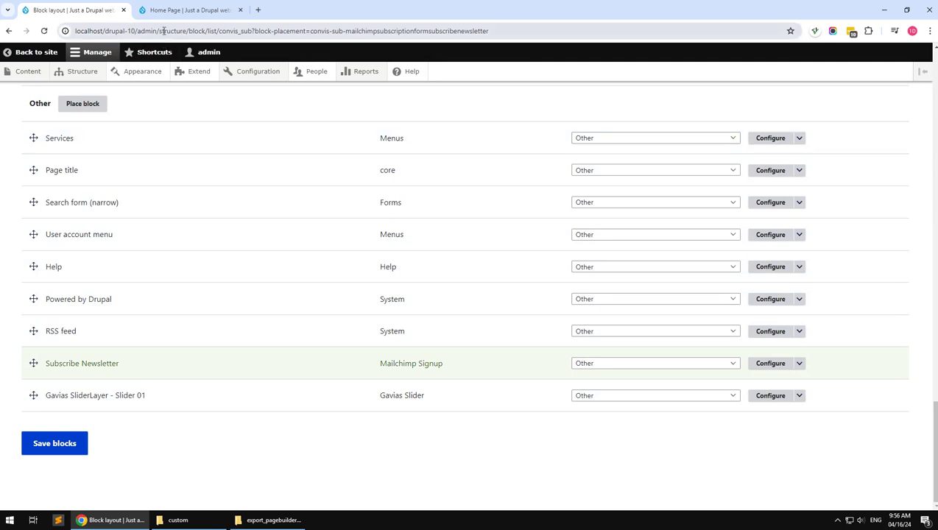
Open the configuration of the Footer block in the Gavias Block Builder
mouse_move(100, 81)
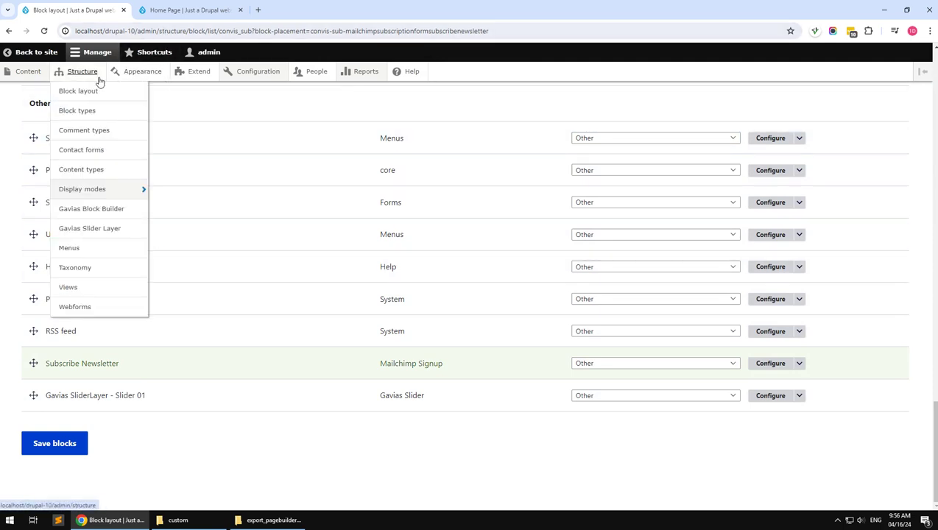
click(94, 210)
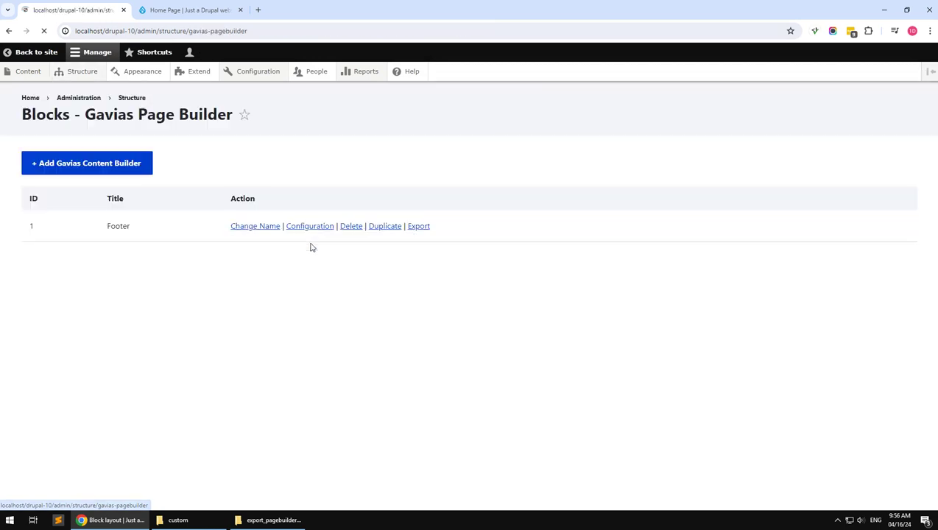
click(316, 228)
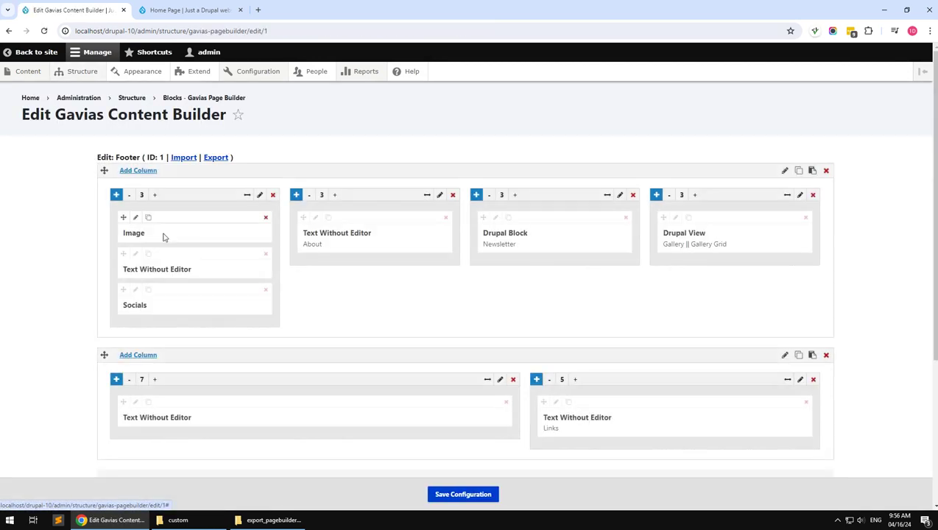
click(496, 218)
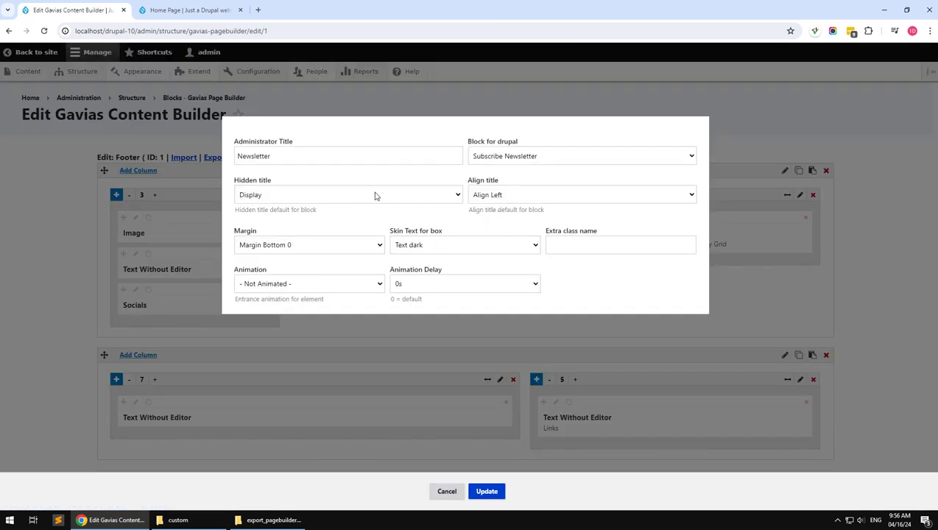
click(534, 160)
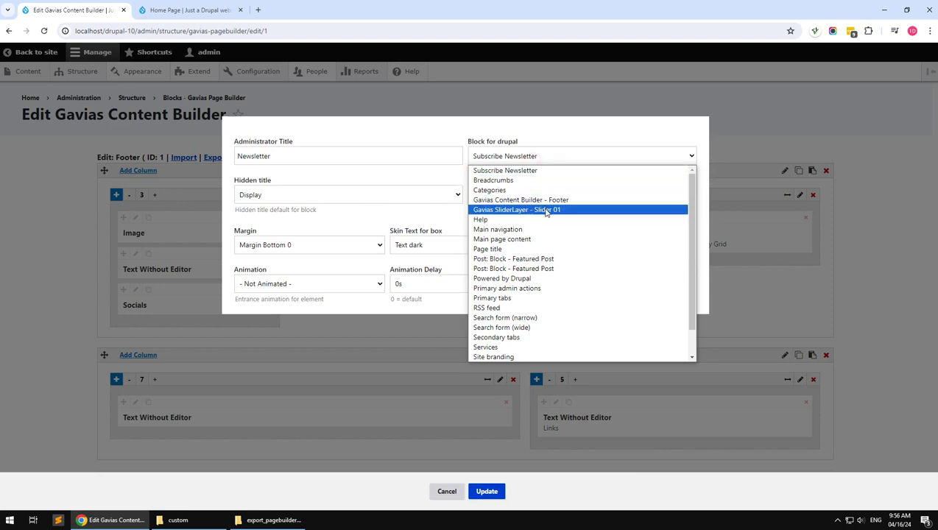
scroll(549, 236, down, 1)
scroll(549, 235, down, 1)
scroll(550, 235, up, 2)
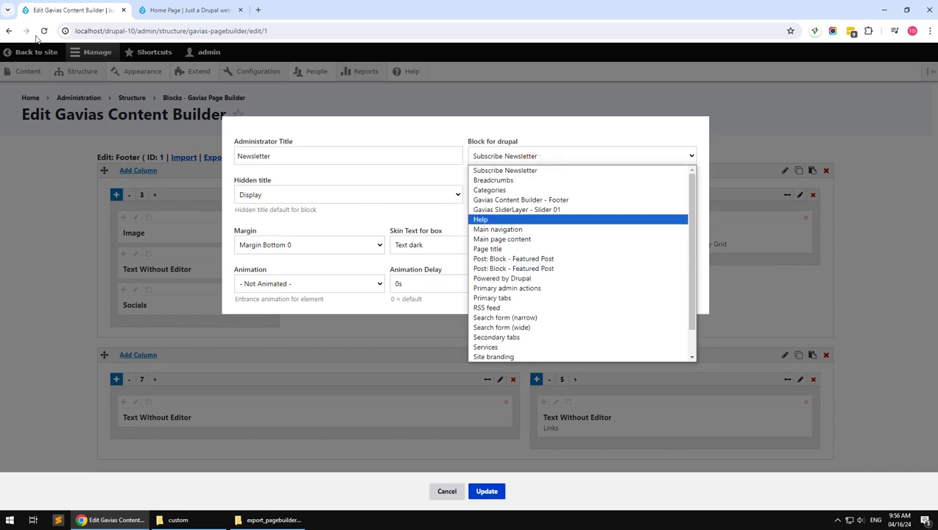
key(Escape)
key(Escape)
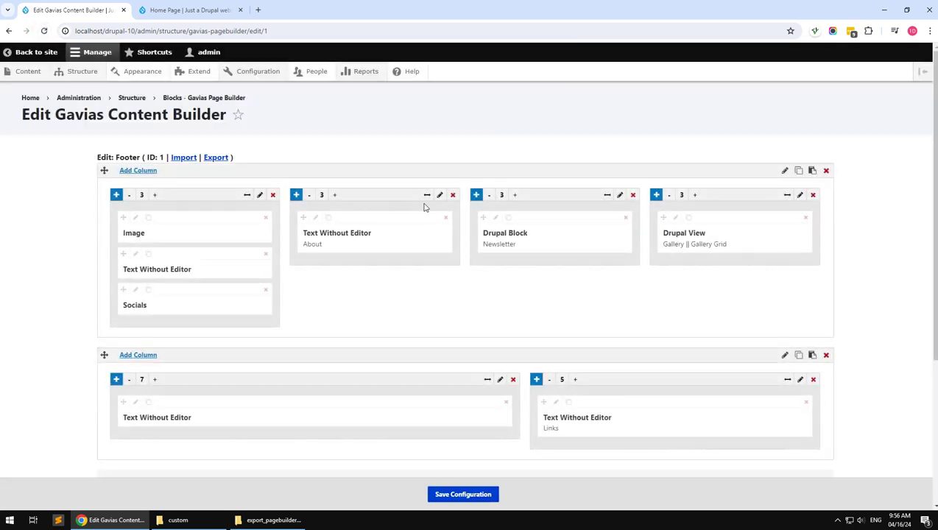
Assign the Subscribe Newsletter block to the footer's Newsletter element, save the builder configuration, and check the footer on the home page
click(494, 218)
click(538, 158)
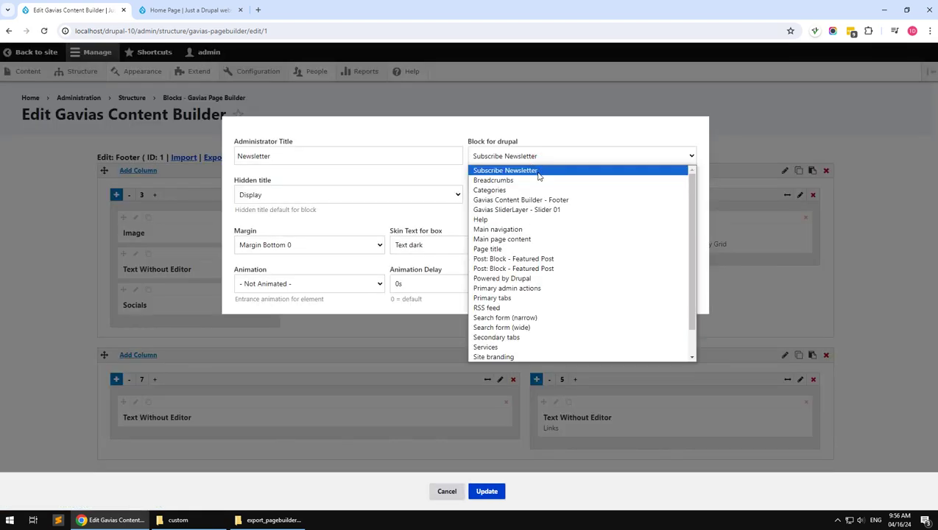
click(537, 173)
click(488, 489)
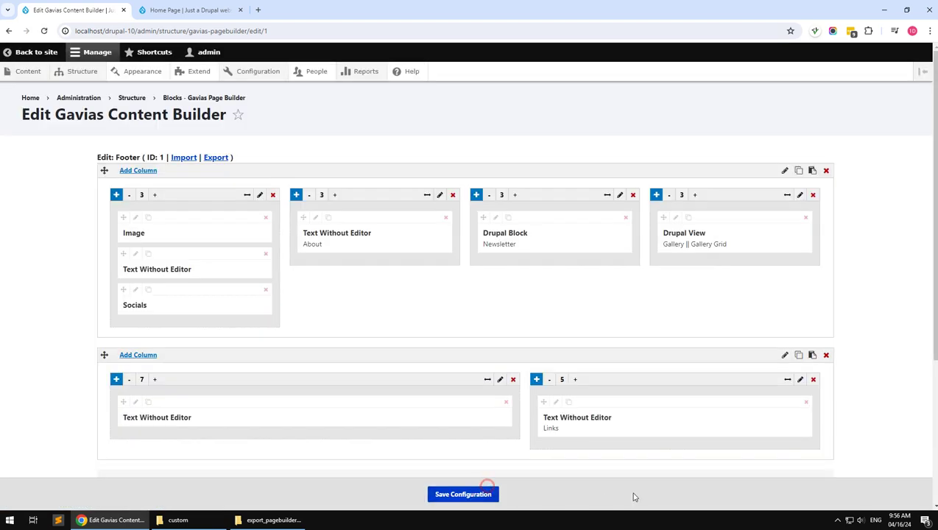
click(468, 495)
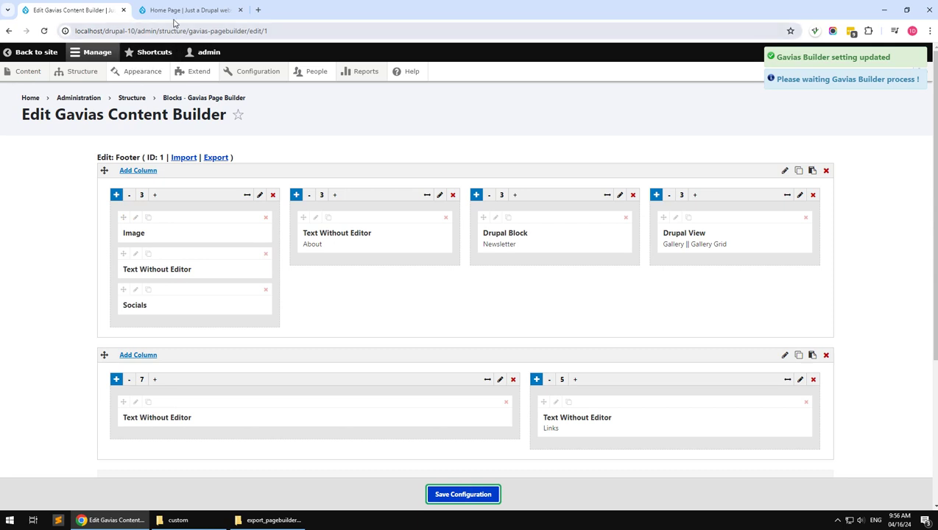
click(175, 13)
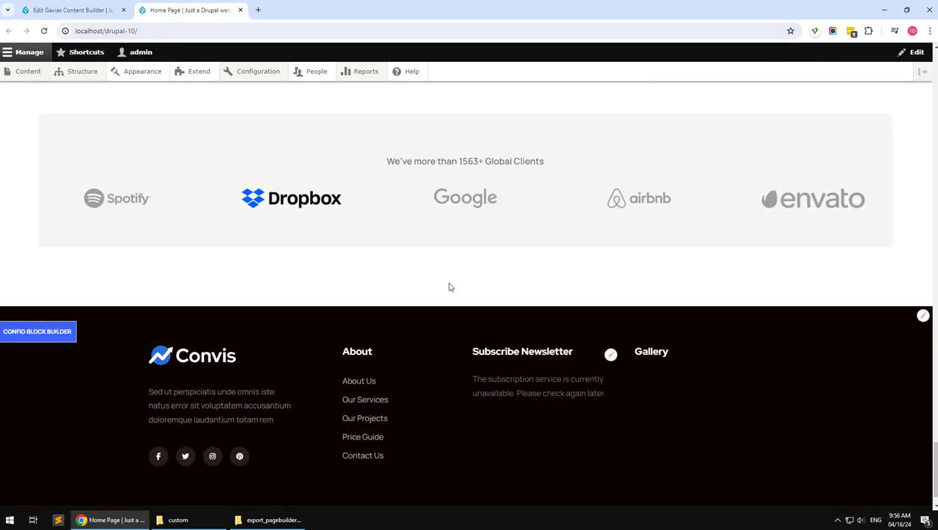
Enter the Mailchimp API key in the Mailchimp global settings and save the configuration
mouse_move(276, 69)
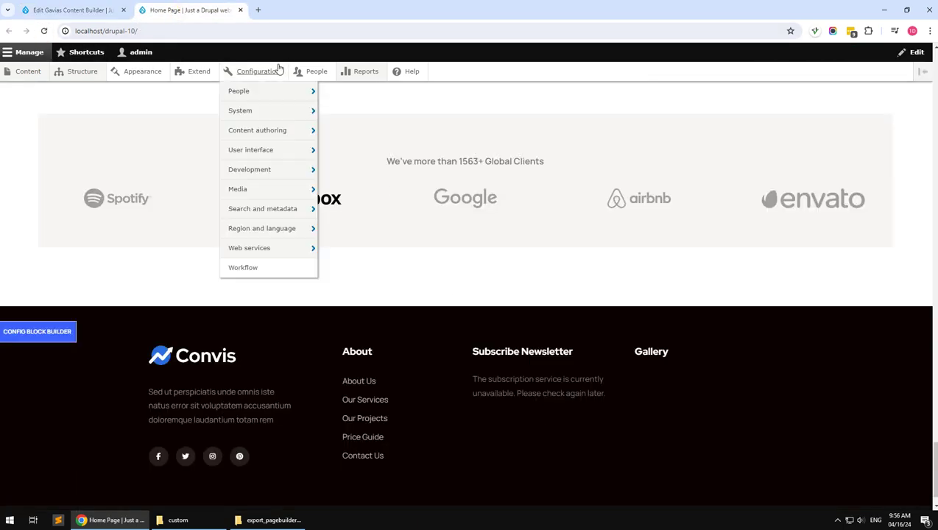
mouse_move(270, 233)
mouse_move(291, 251)
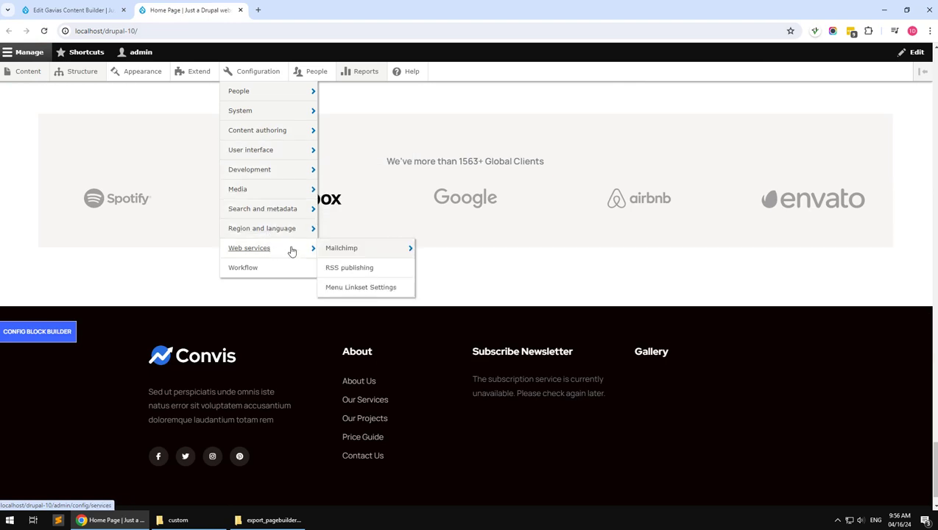
click(348, 258)
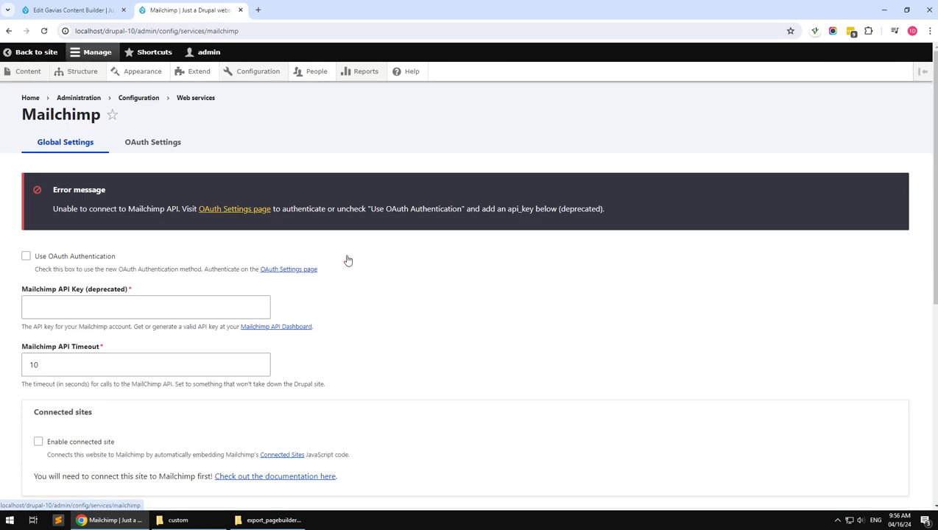
click(140, 302)
click(122, 329)
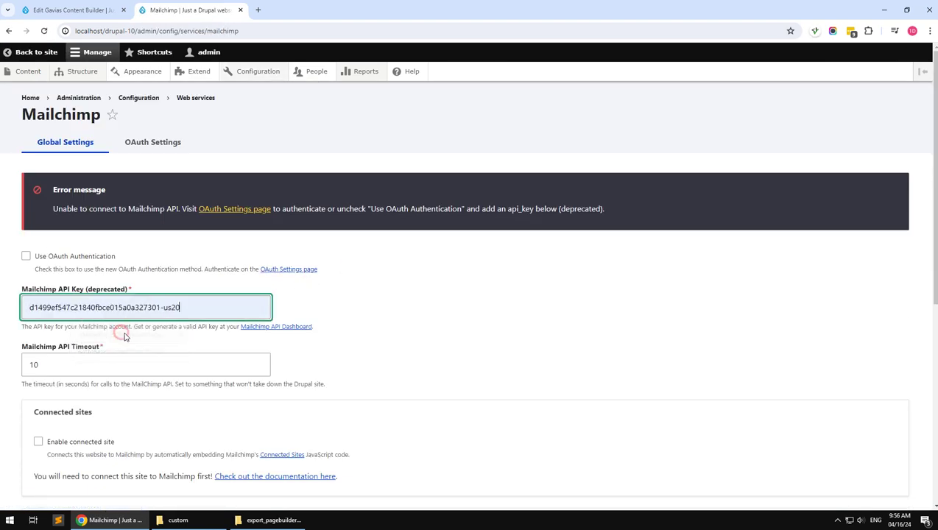
scroll(361, 372, down, 5)
click(111, 446)
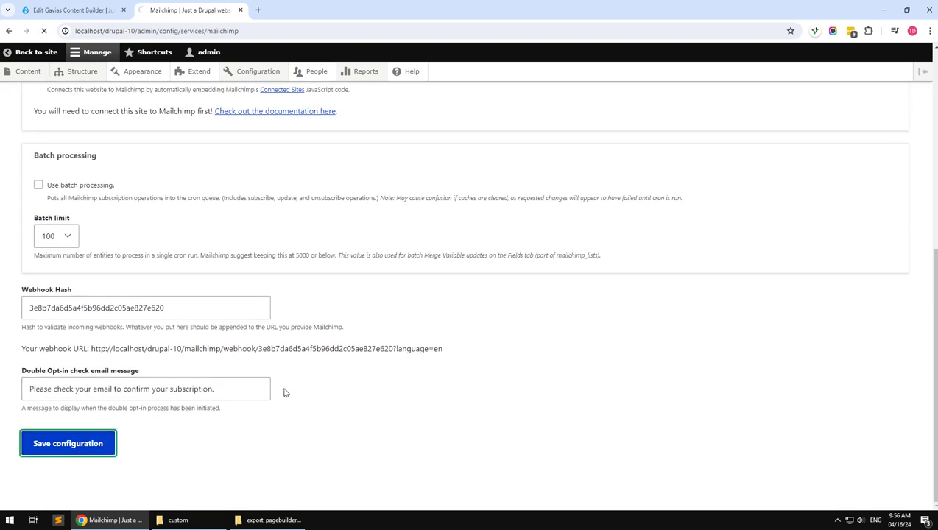
Return to the home page and examine the newsletter subscription form in the footer and the slider above
key(Tab)
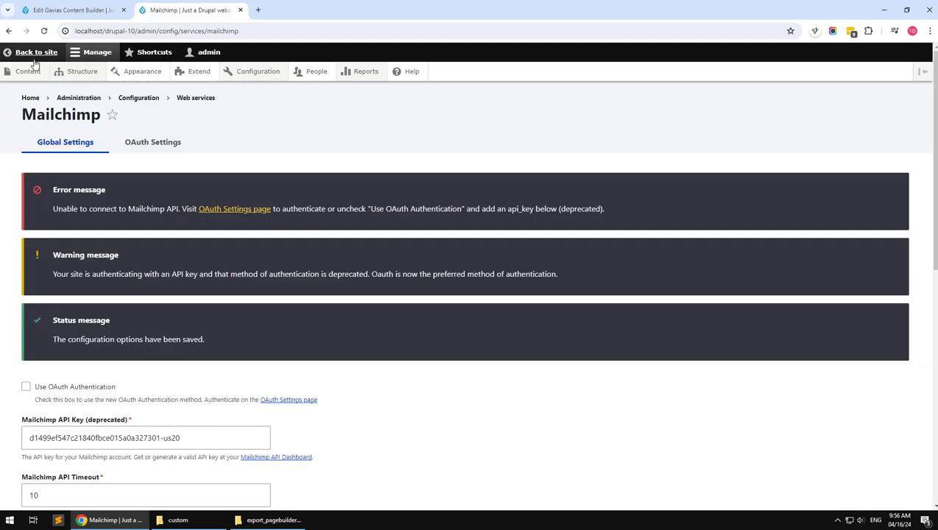
key(Return)
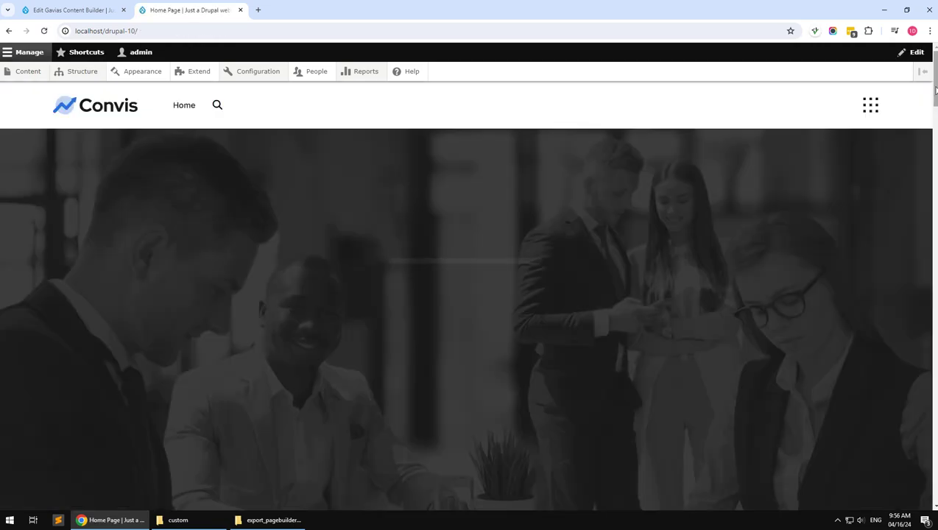
drag(935, 89, 914, 499)
click(557, 360)
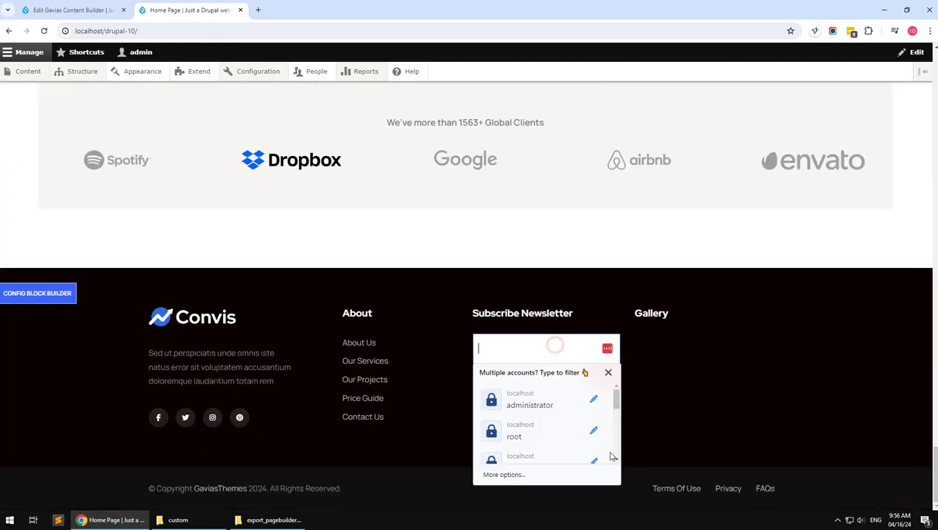
click(695, 454)
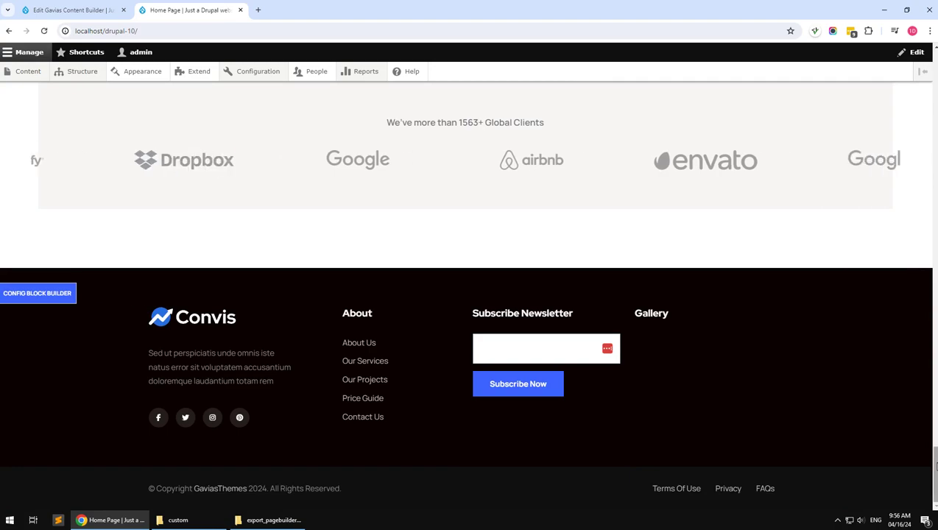
drag(934, 472, 933, 62)
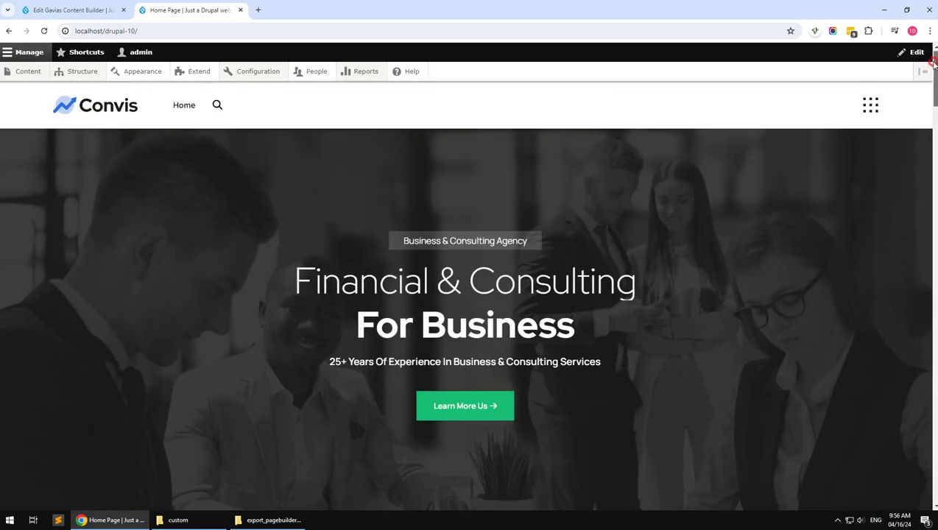